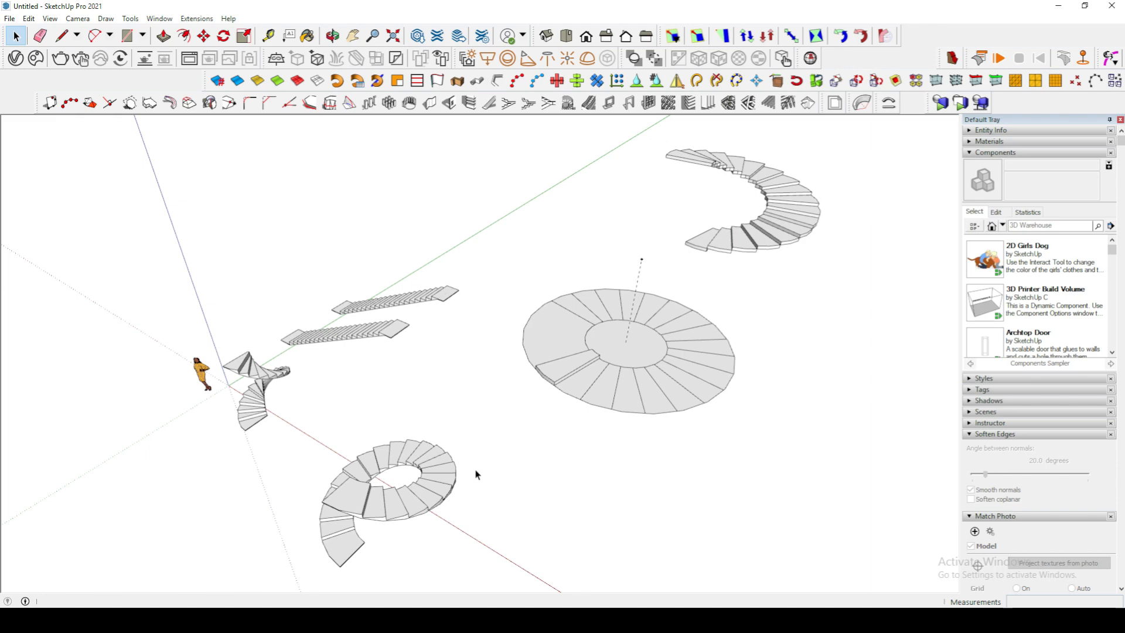
# Examine the straight and curved staircases in the model from several angles.
pyautogui.moveTo(541, 381)
pyautogui.mouseDown(button='middle')
pyautogui.moveTo(861, 354)
pyautogui.moveTo(314, 379)
pyautogui.moveTo(445, 341)
pyautogui.moveTo(624, 357)
pyautogui.moveTo(645, 391)
pyautogui.mouseUp(button='middle')
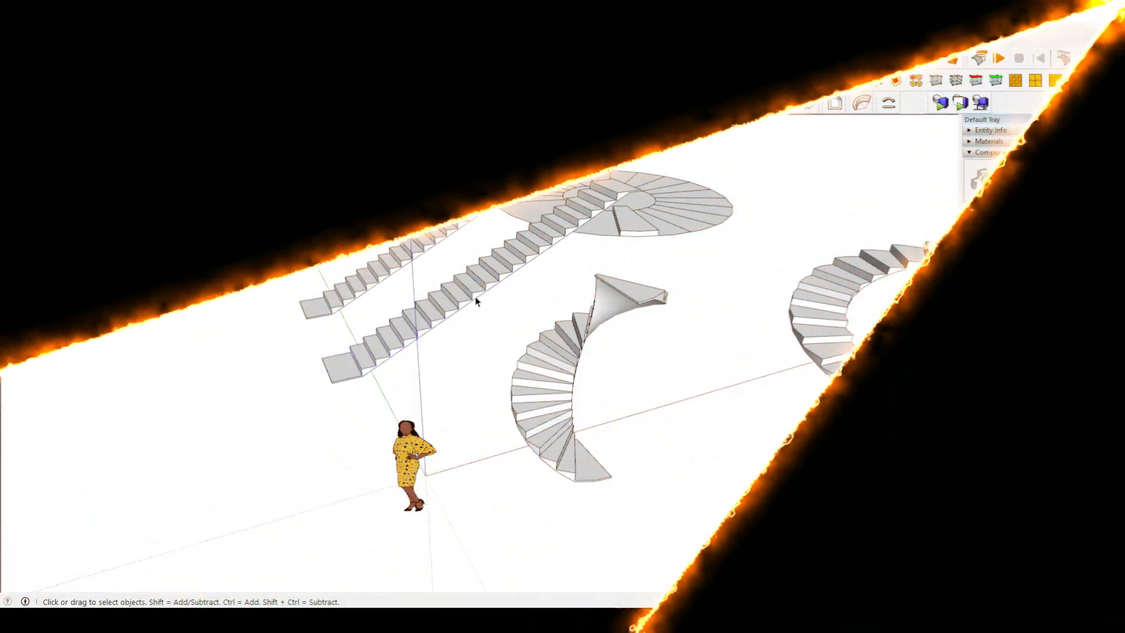
pyautogui.moveTo(475, 299); pyautogui.dragTo(424, 336, button='middle')
pyautogui.scroll(3, 424, 335)
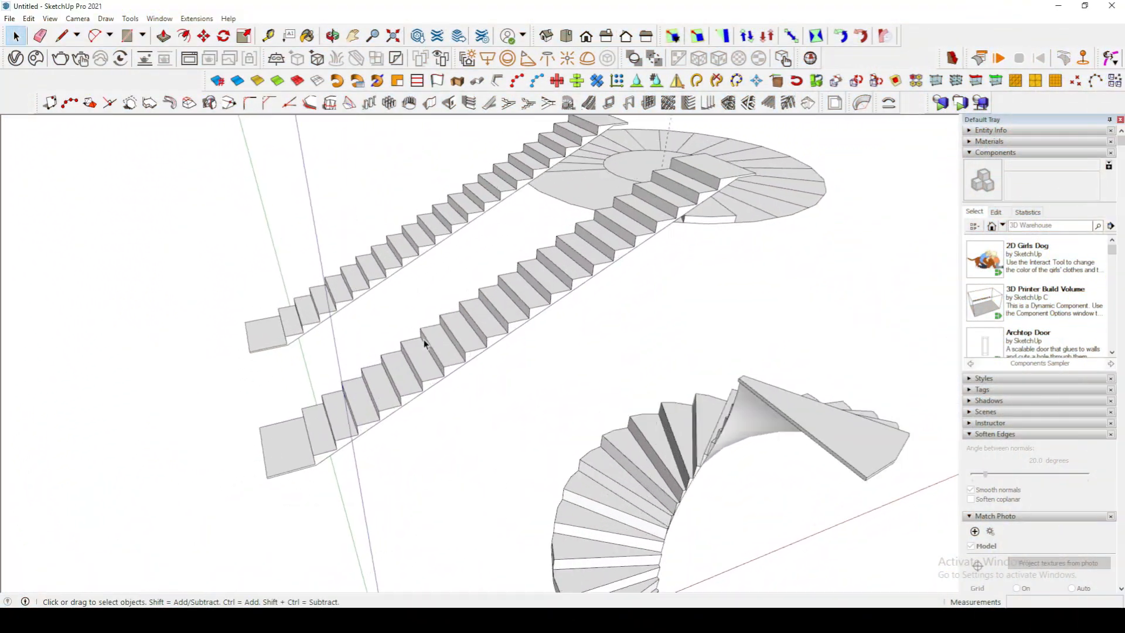
pyautogui.click(425, 335)
pyautogui.moveTo(488, 300); pyautogui.dragTo(439, 406, button='middle')
pyautogui.click(514, 402)
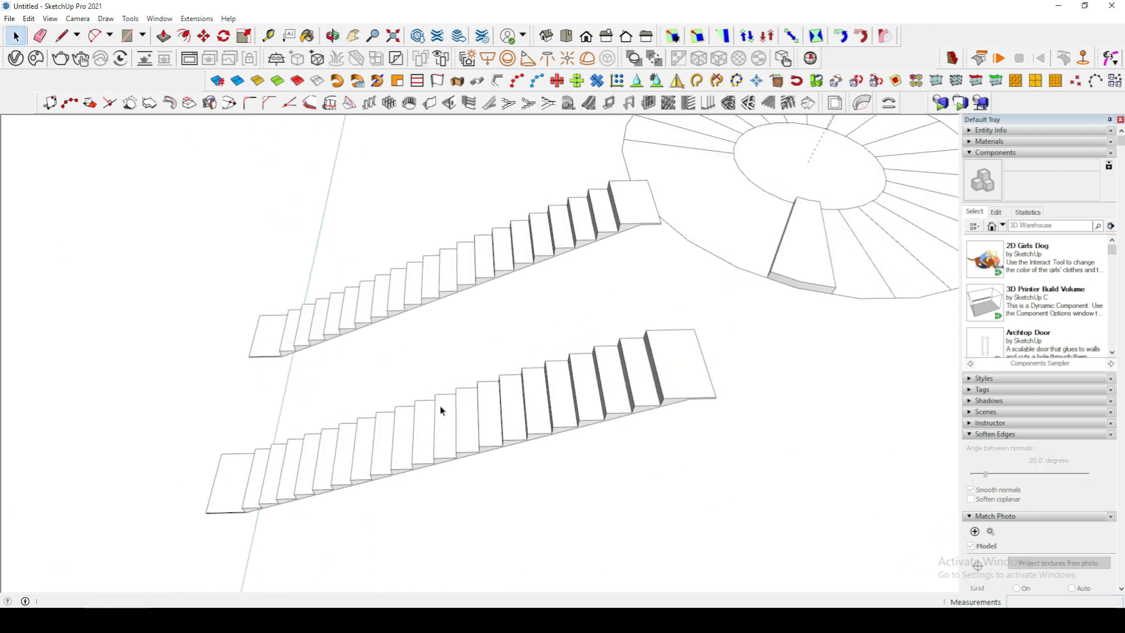
pyautogui.scroll(-4, 440, 407)
pyautogui.moveTo(630, 293); pyautogui.dragTo(659, 302, button='middle')
pyautogui.keyDown('shift'); pyautogui.moveTo(659, 301); pyautogui.dragTo(730, 284, button='middle'); pyautogui.keyUp('shift')
pyautogui.scroll(5, 446, 440)
pyautogui.moveTo(428, 483)
pyautogui.mouseDown(button='middle')
pyautogui.moveTo(418, 408)
pyautogui.moveTo(436, 432)
pyautogui.moveTo(410, 492)
pyautogui.mouseUp(button='middle')
pyautogui.scroll(-2, 410, 491)
pyautogui.scroll(-2, 410, 493)
pyautogui.moveTo(577, 384); pyautogui.dragTo(516, 425, button='middle')
pyautogui.scroll(2, 309, 490)
pyautogui.moveTo(642, 451); pyautogui.dragTo(609, 432, button='middle')
pyautogui.scroll(-3, 543, 417)
pyautogui.moveTo(542, 417); pyautogui.dragTo(488, 396, button='middle')
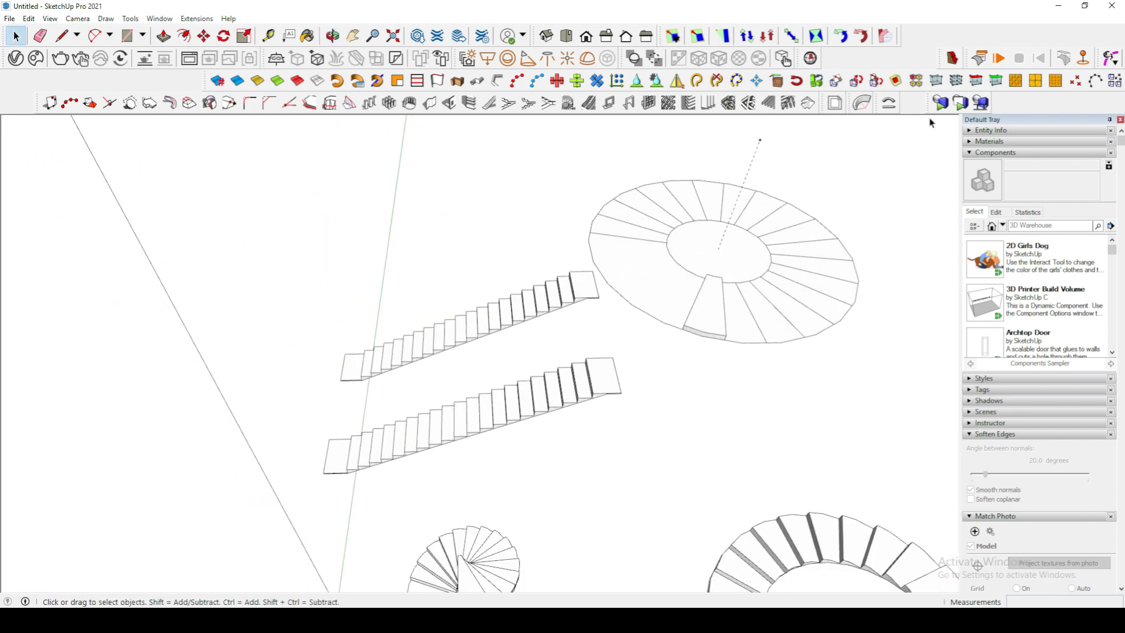
# Select the straight staircase nearer the viewer and start bending it with TrueBend.
pyautogui.click(549, 396)
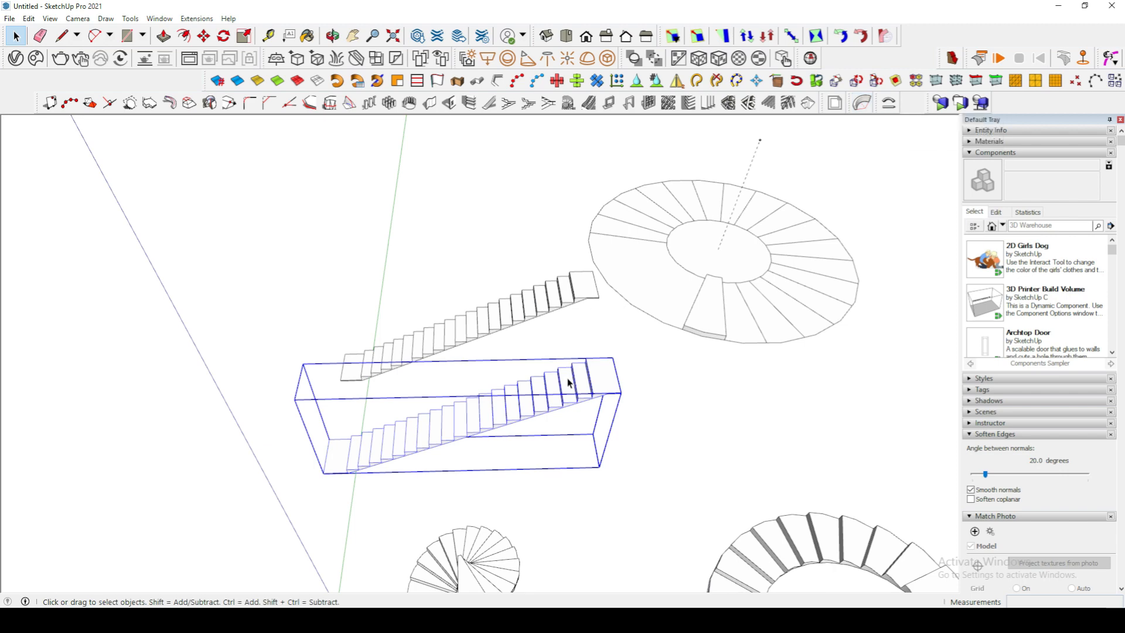
pyautogui.click(862, 103)
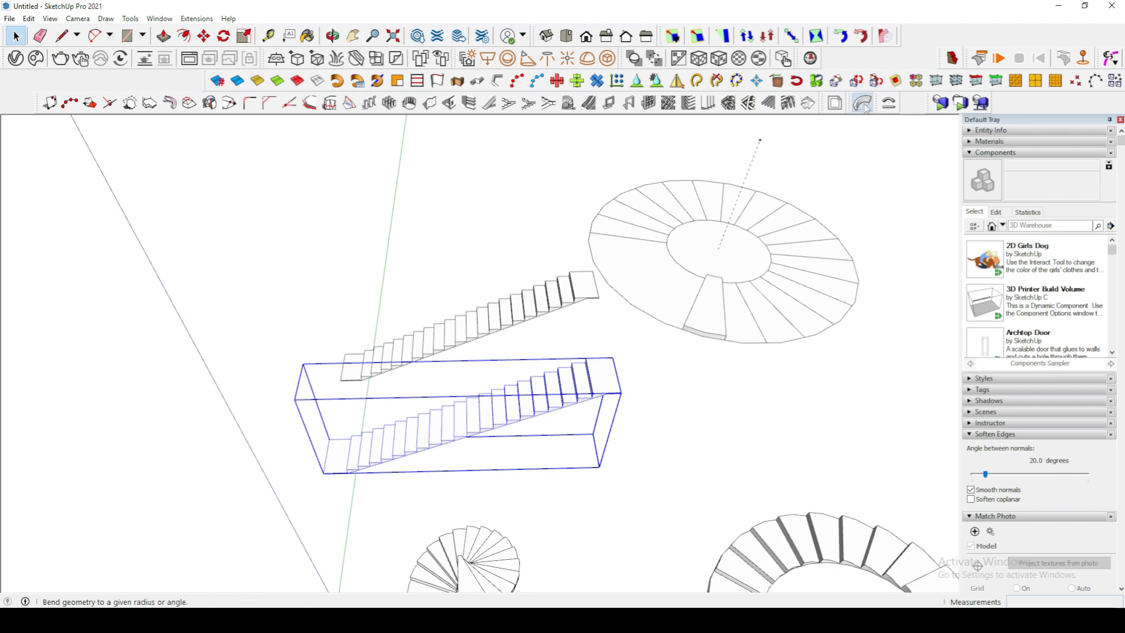
pyautogui.moveTo(391, 426); pyautogui.dragTo(588, 447, button='middle')
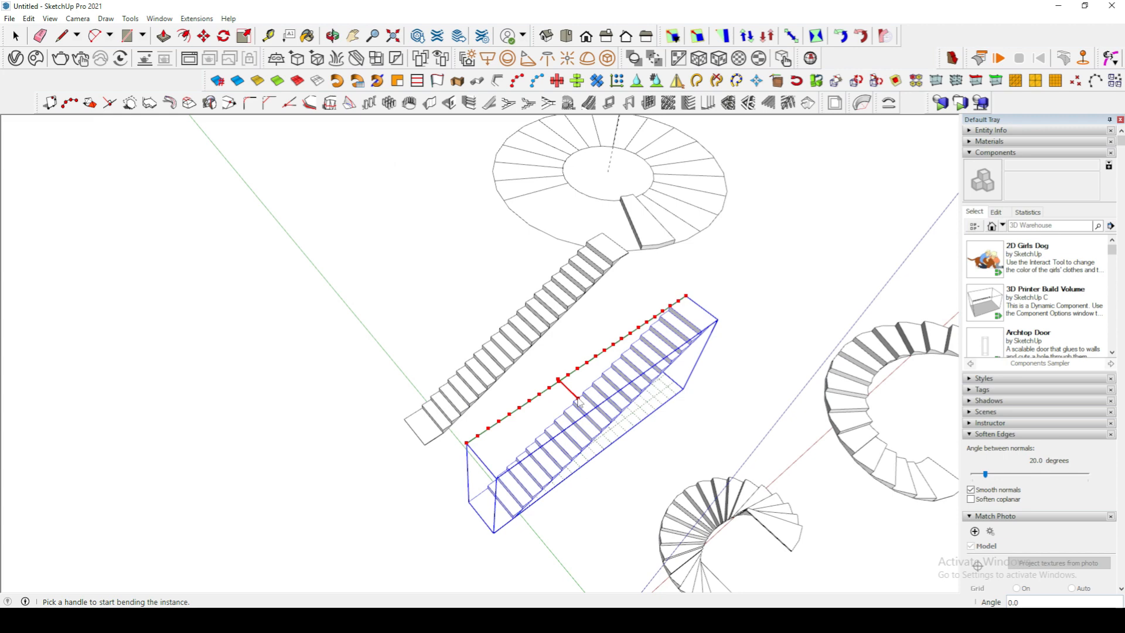
pyautogui.scroll(4, 578, 402)
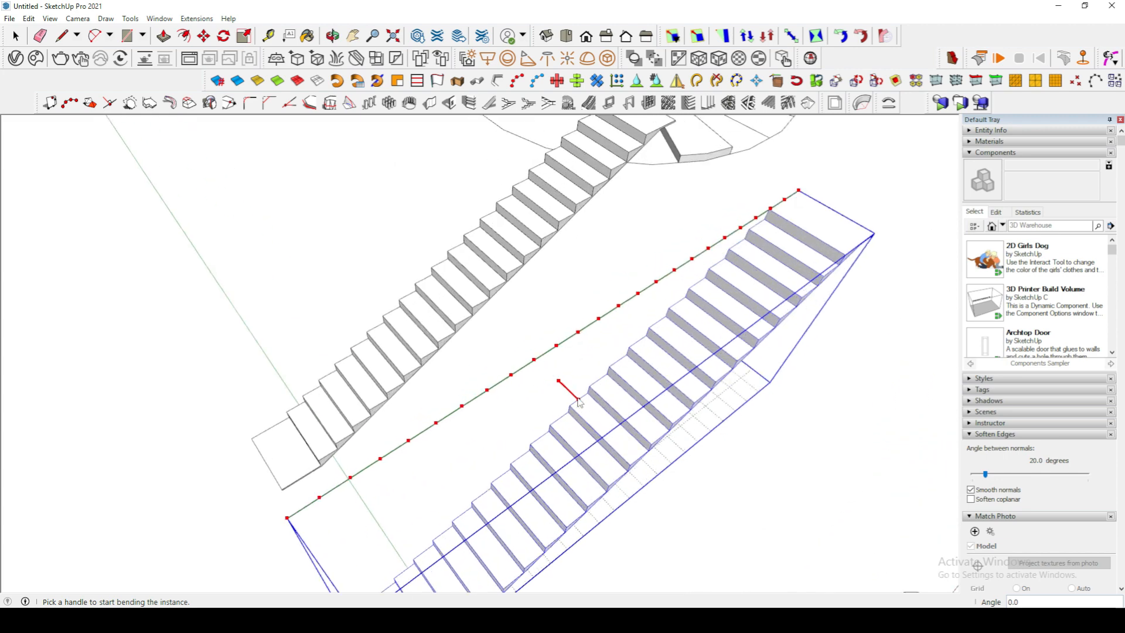
pyautogui.scroll(-2, 579, 402)
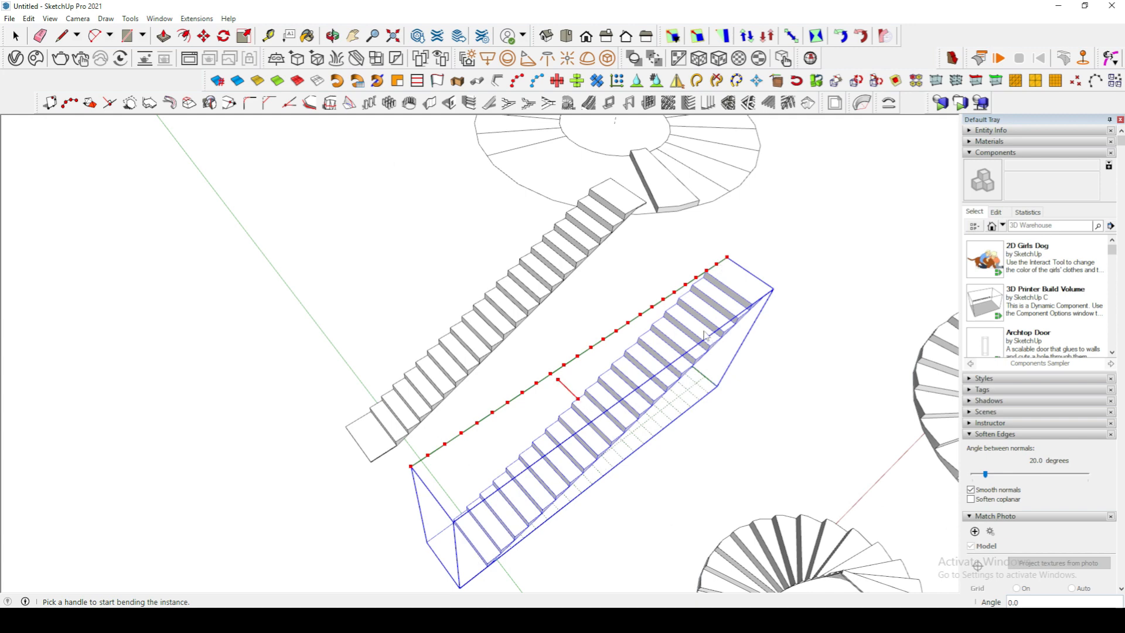
pyautogui.scroll(2, 716, 318)
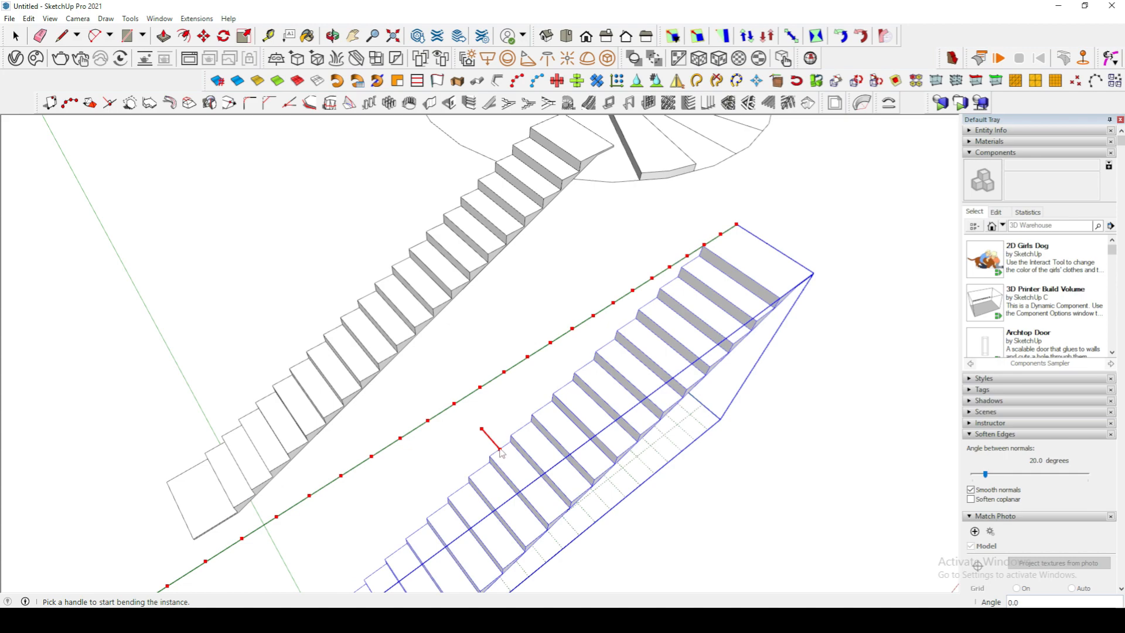
# Try bending the selected straight staircase by 180 degrees and undo the bend.
pyautogui.moveTo(500, 450); pyautogui.dragTo(565, 523)
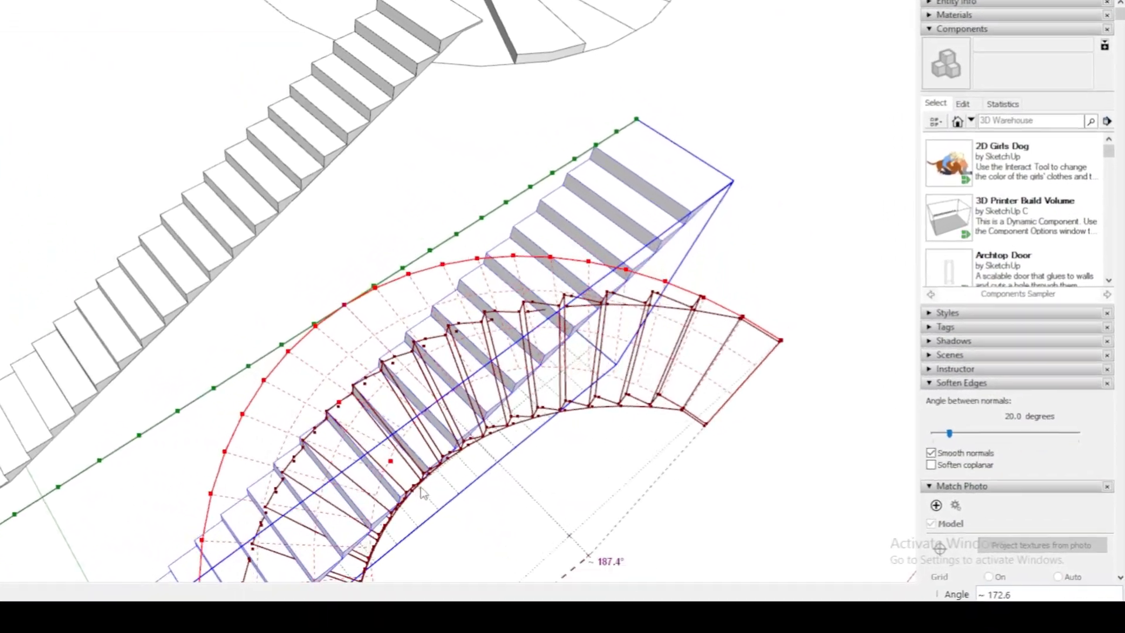
pyautogui.moveTo(423, 494); pyautogui.dragTo(426, 497)
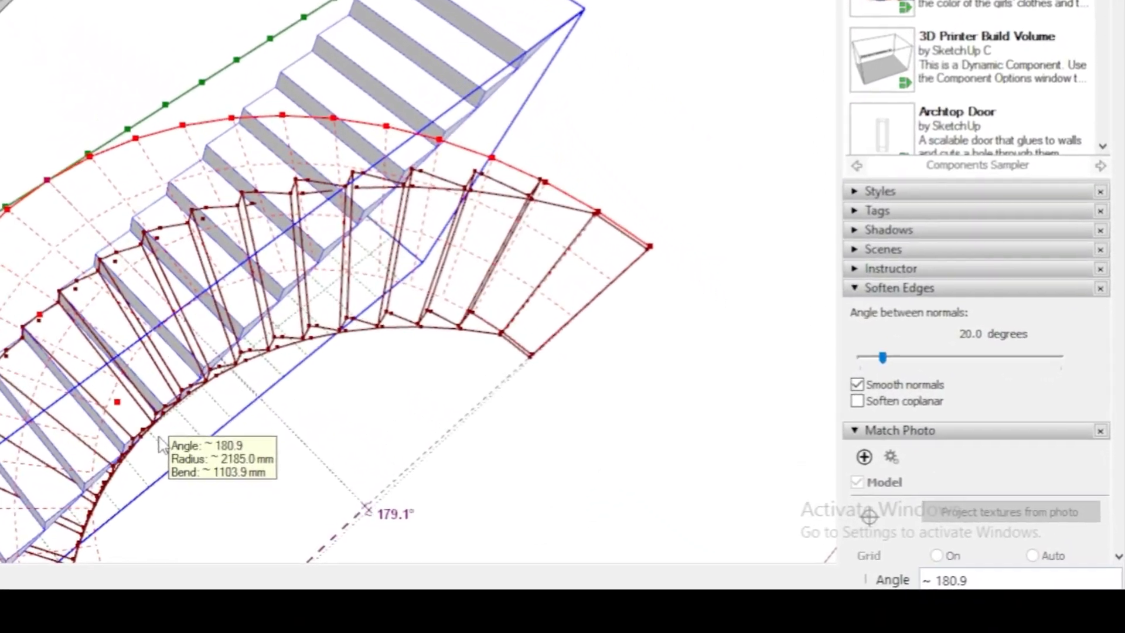
pyautogui.write('180')
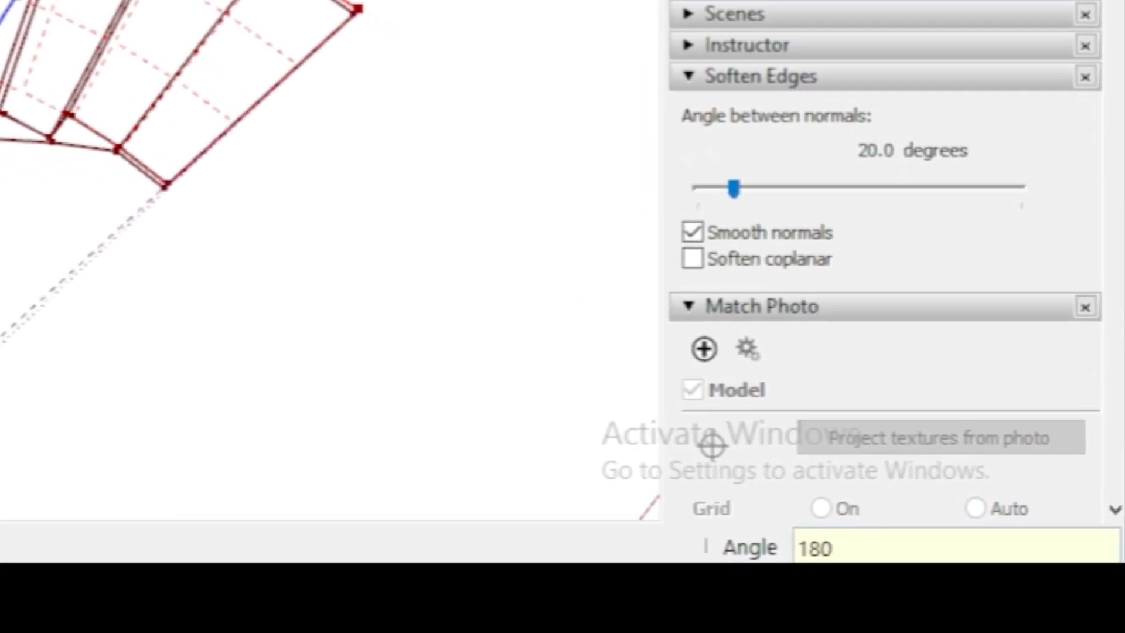
pyautogui.press('Return')
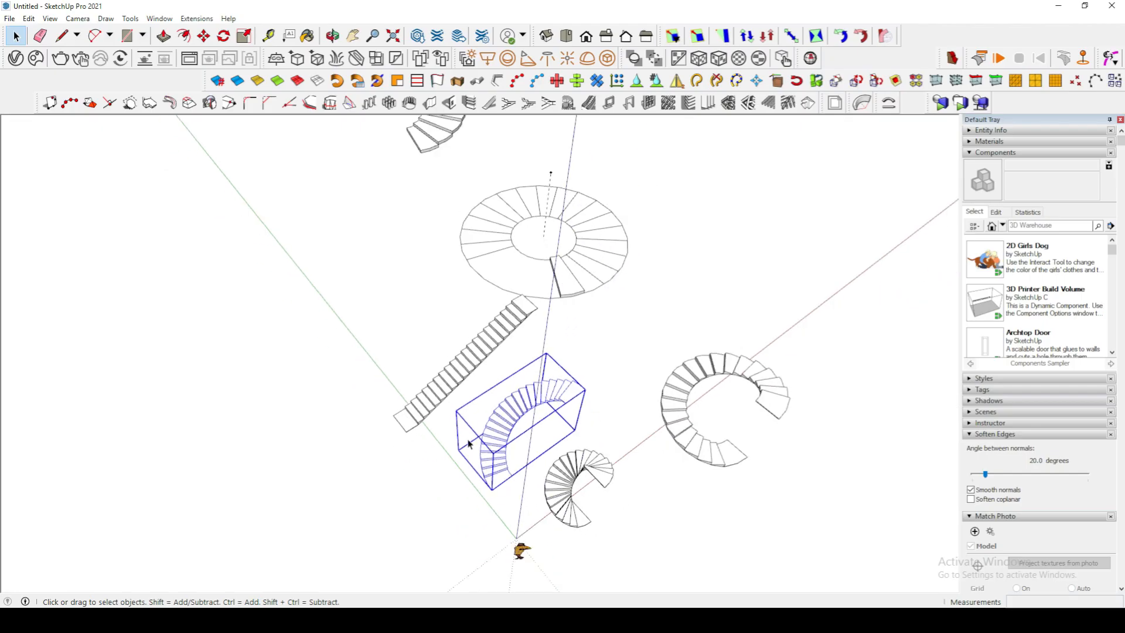
pyautogui.moveTo(469, 444); pyautogui.dragTo(574, 388, button='middle')
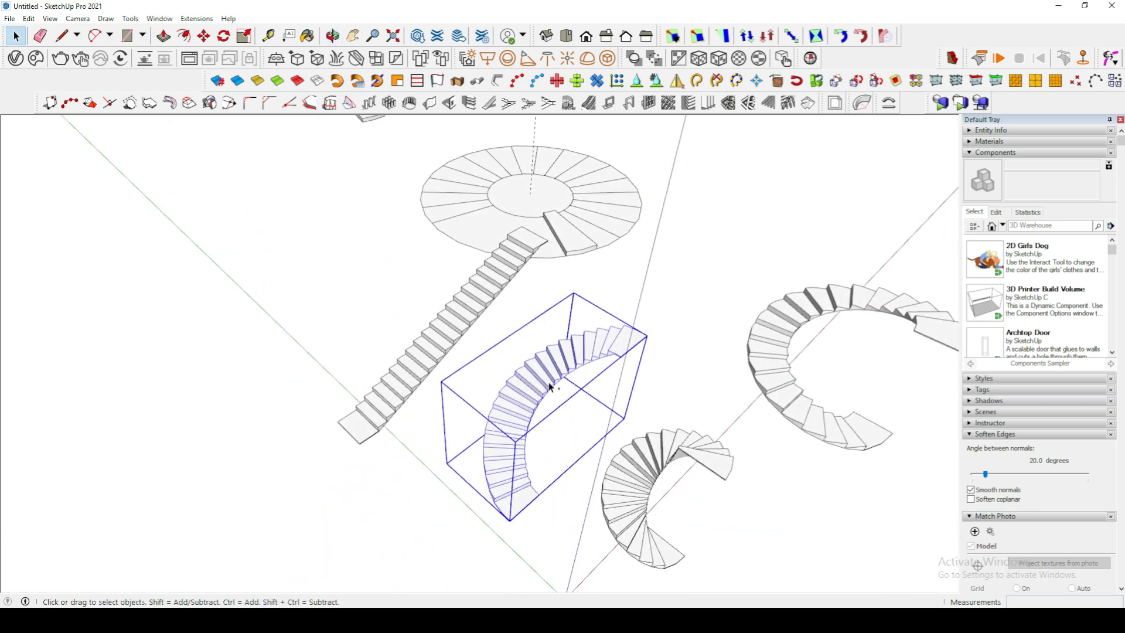
pyautogui.hotkey('ctrl', 'z')
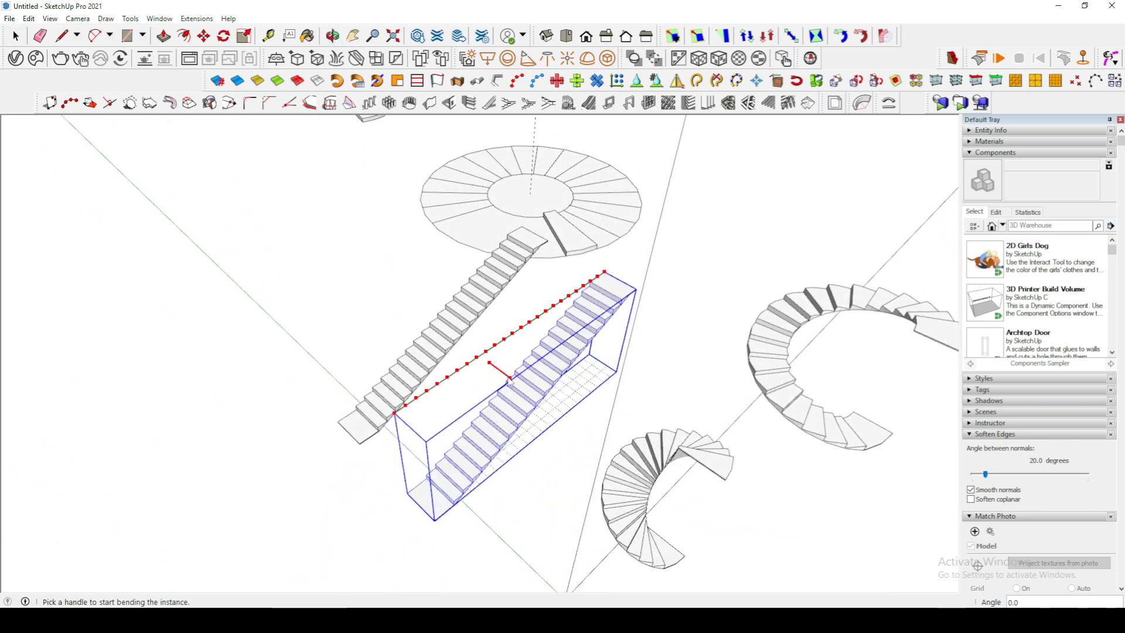
# Bend the selected staircase into a full-turn spiral with TrueBend.
pyautogui.moveTo(509, 382); pyautogui.dragTo(542, 404)
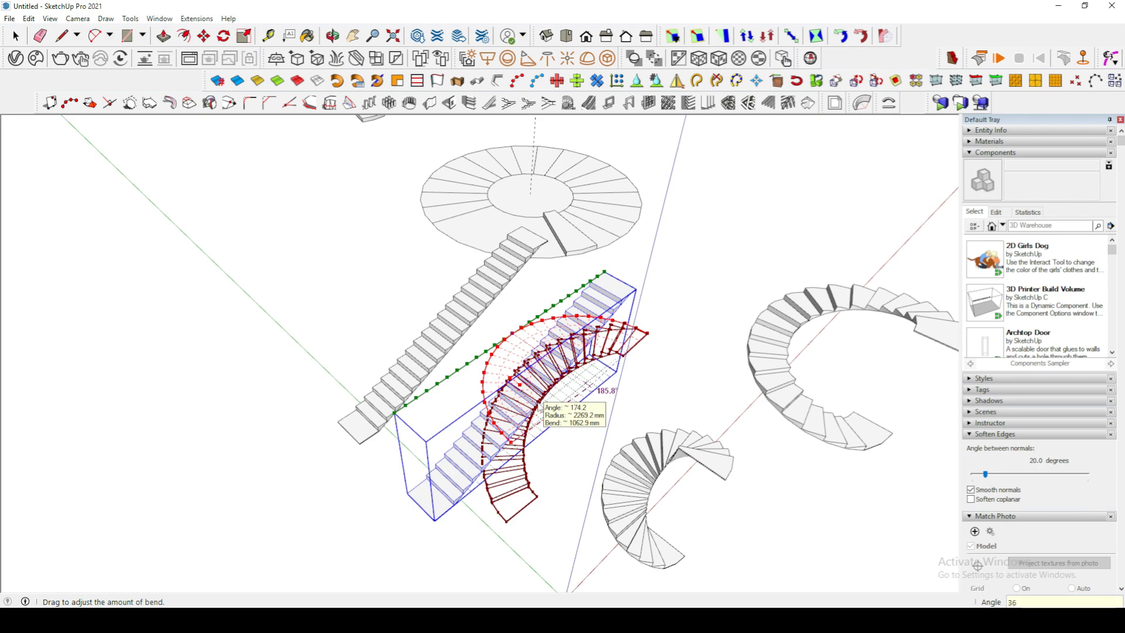
pyautogui.press('Return')
pyautogui.press('space')
pyautogui.moveTo(542, 404); pyautogui.dragTo(399, 358, button='middle')
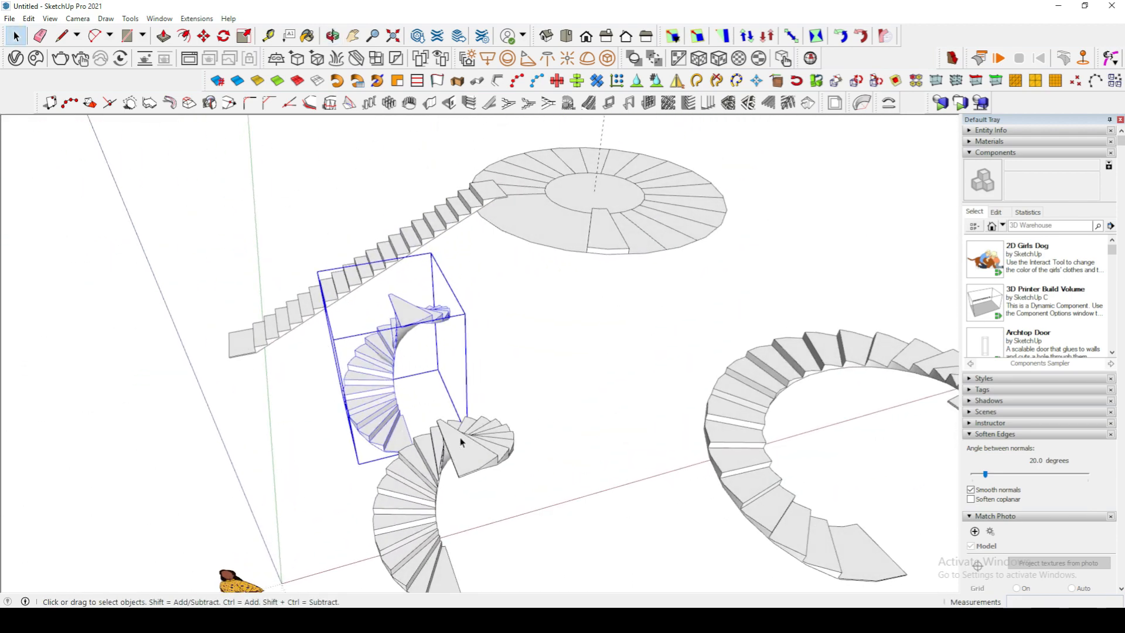
pyautogui.scroll(-2, 461, 442)
pyautogui.moveTo(461, 413); pyautogui.dragTo(496, 429, button='middle')
pyautogui.scroll(-1, 513, 481)
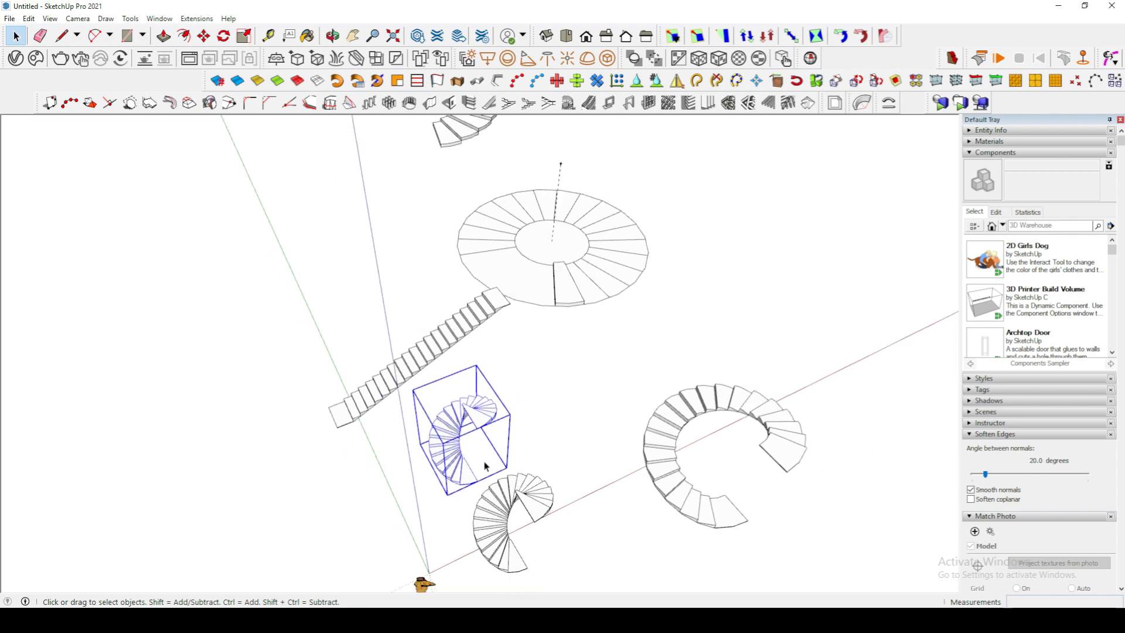
pyautogui.scroll(1, 529, 507)
pyautogui.moveTo(440, 398); pyautogui.dragTo(435, 423, button='middle')
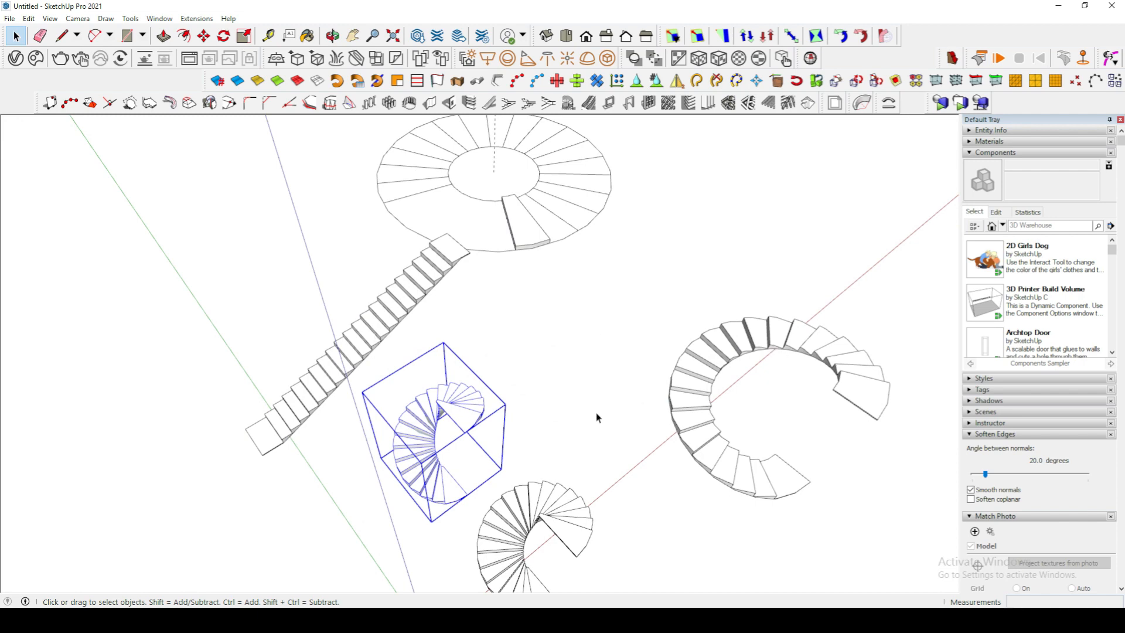
pyautogui.click(406, 301)
pyautogui.moveTo(404, 301); pyautogui.dragTo(512, 305, button='middle')
pyautogui.scroll(2, 512, 305)
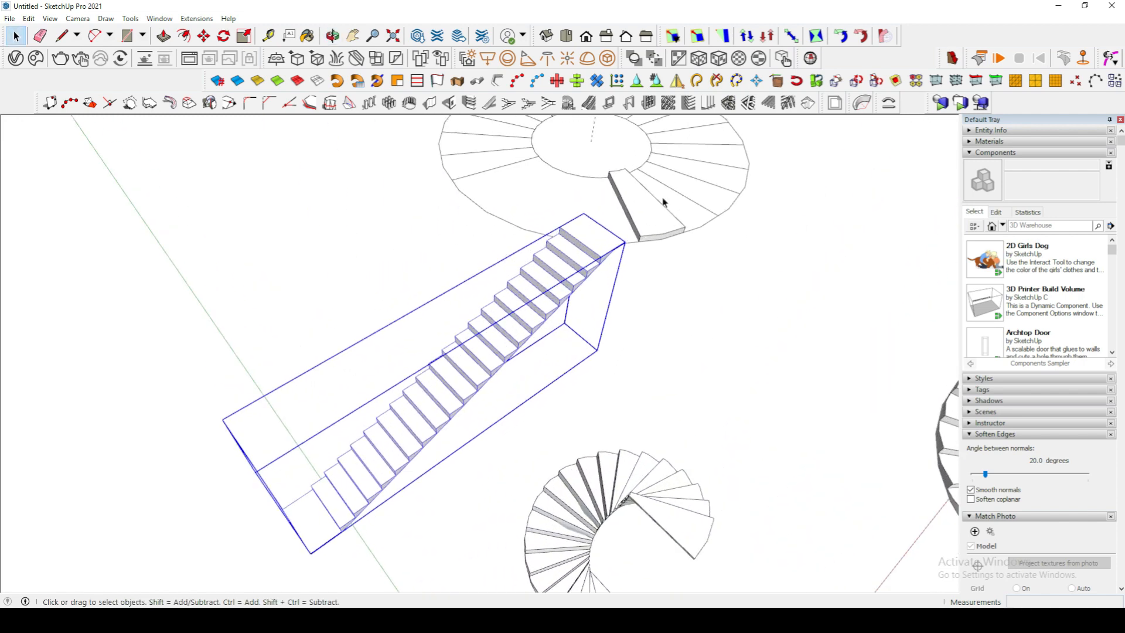
pyautogui.click(860, 109)
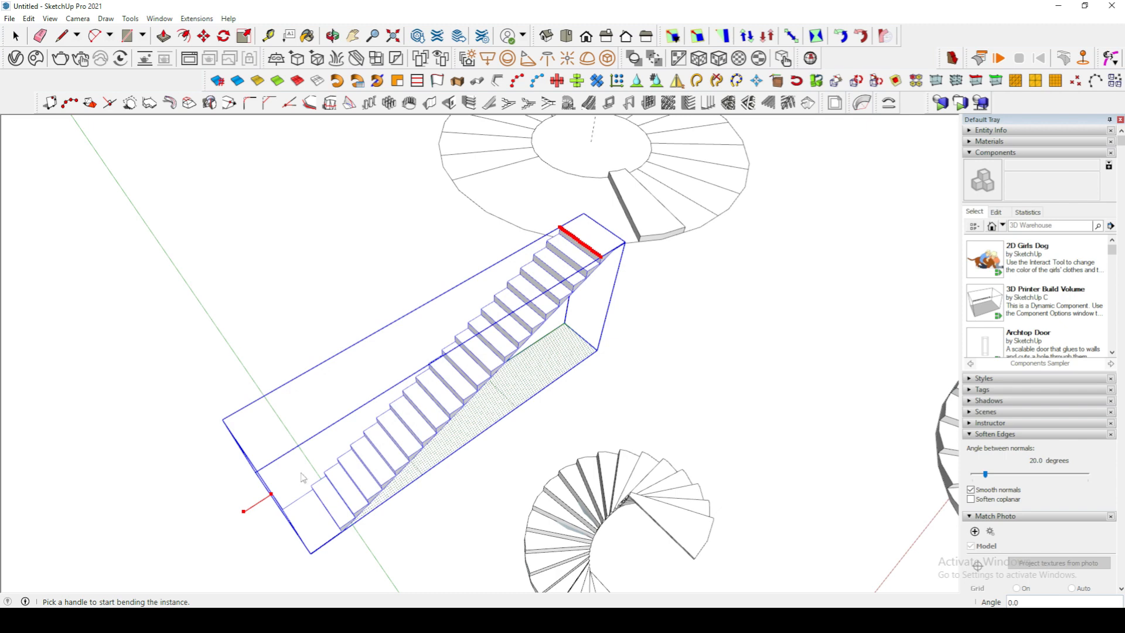
pyautogui.moveTo(294, 504); pyautogui.dragTo(339, 473, button='middle')
pyautogui.scroll(1, 311, 486)
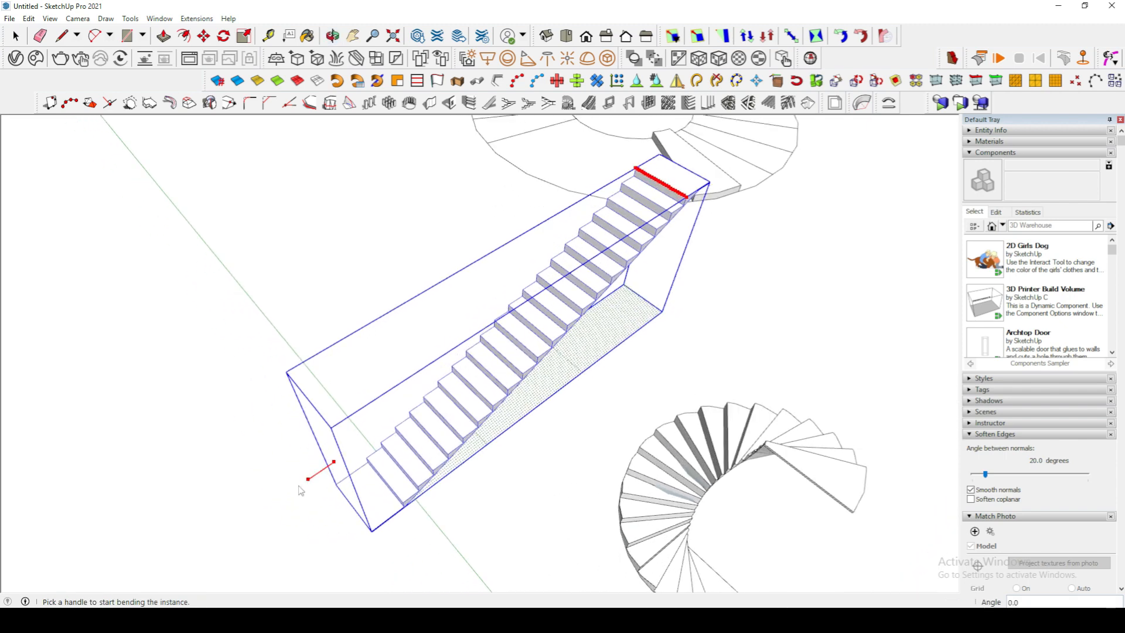
pyautogui.moveTo(484, 429); pyautogui.dragTo(627, 305, button='middle')
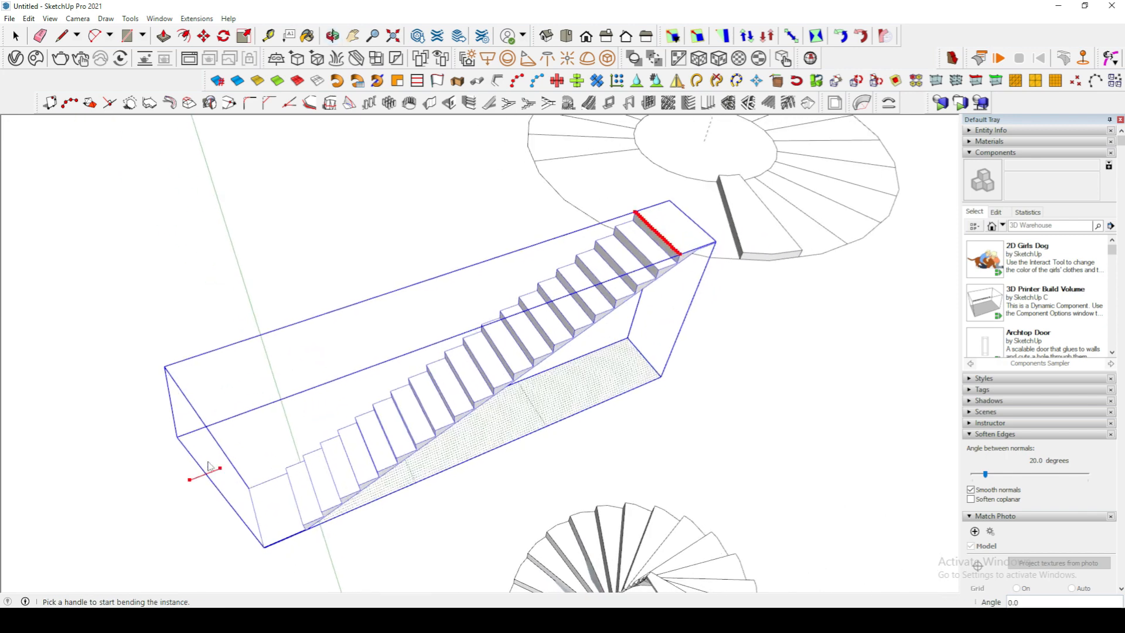
pyautogui.press('space')
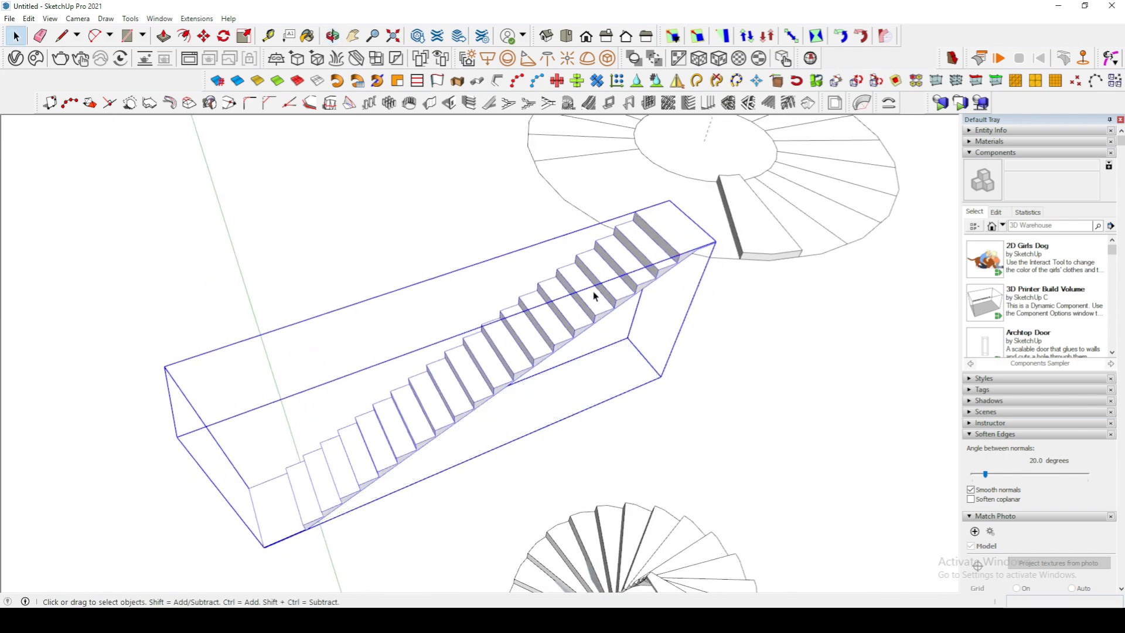
# Reorient the axes inside the remaining straight staircase, with the origin at the top riser's corner and the red axis along the flight.
pyautogui.doubleClick(594, 296)
pyautogui.moveTo(593, 296); pyautogui.dragTo(565, 283, button='middle')
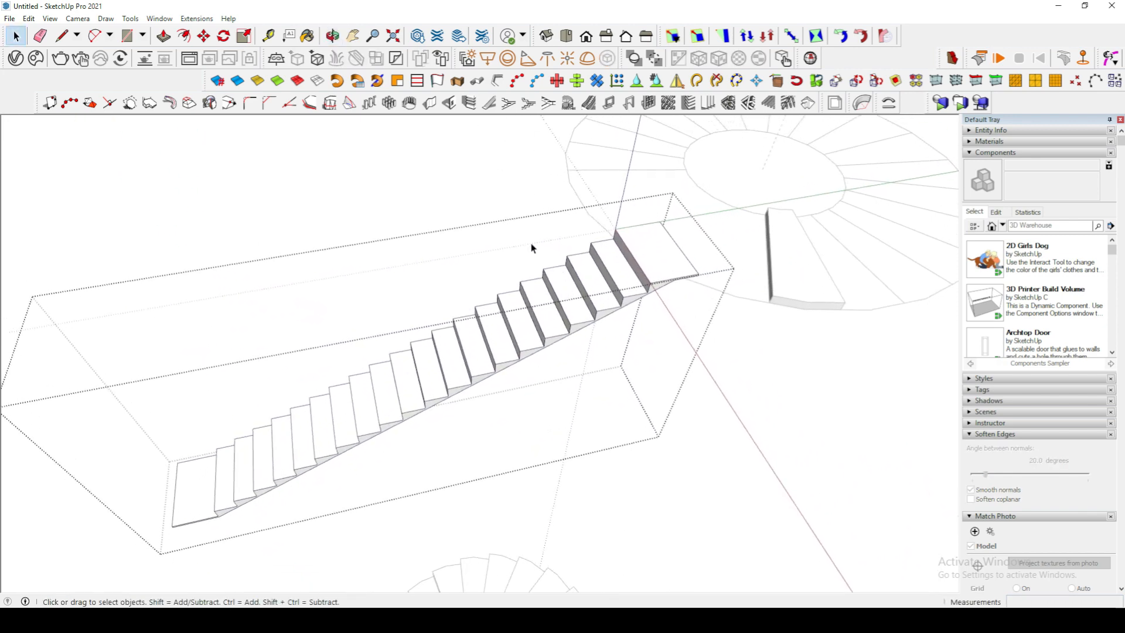
pyautogui.click(130, 19)
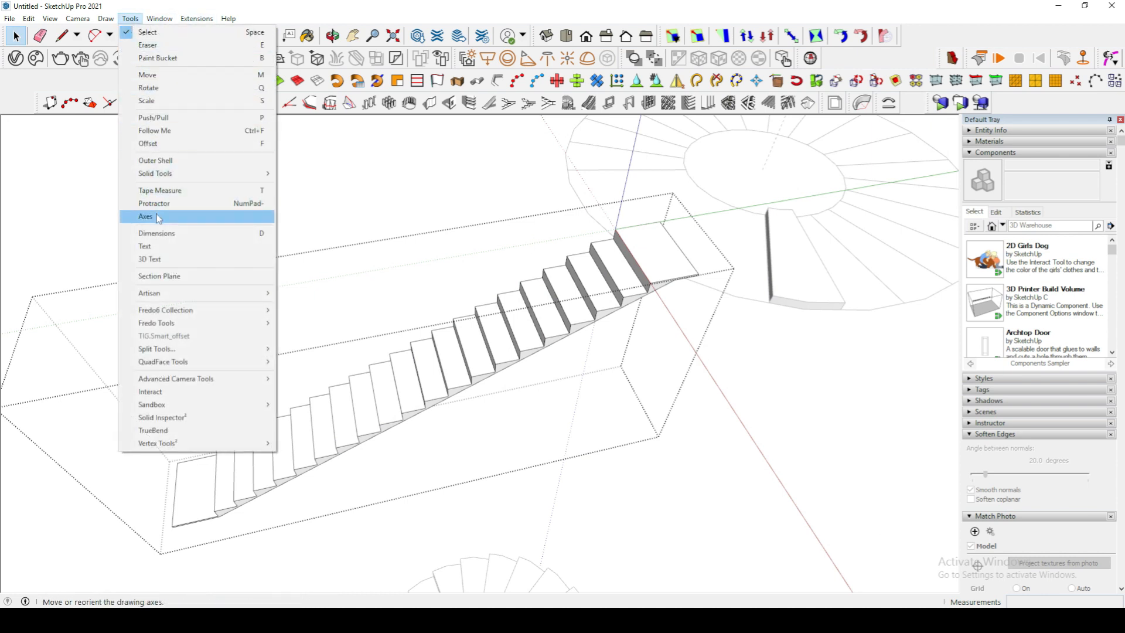
pyautogui.click(158, 218)
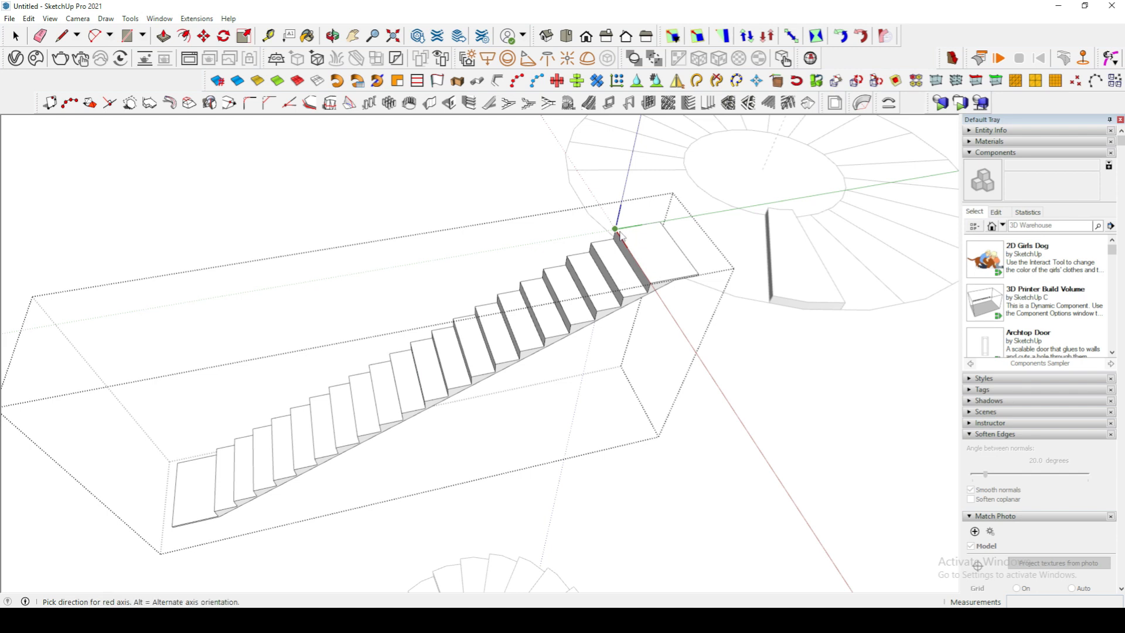
pyautogui.press('Escape')
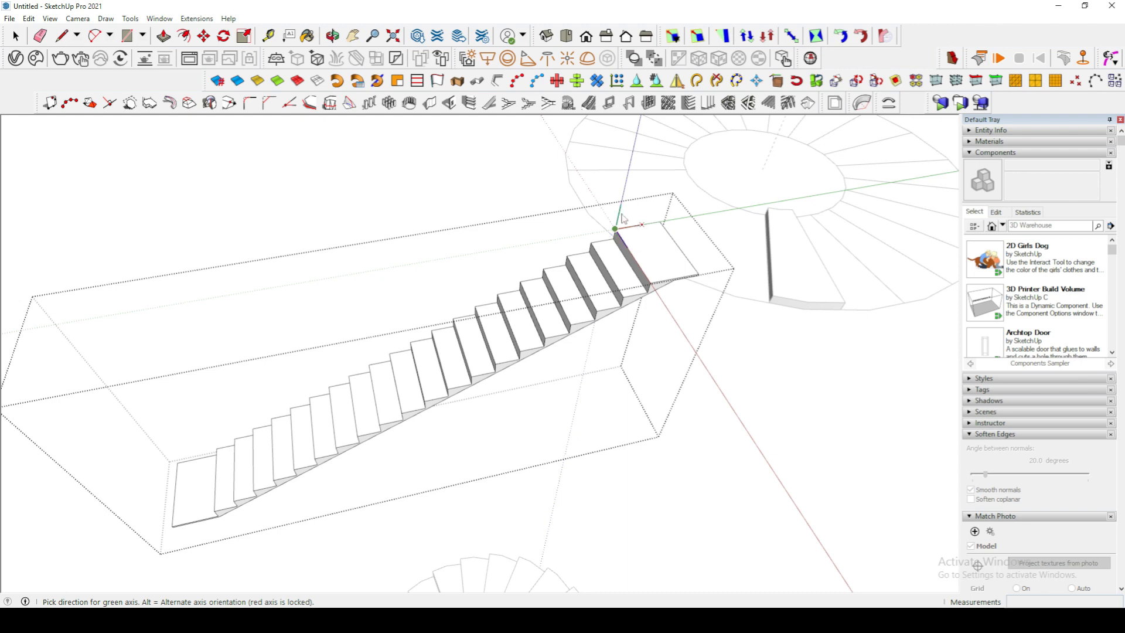
pyautogui.click(603, 210)
pyautogui.scroll(-4, 594, 246)
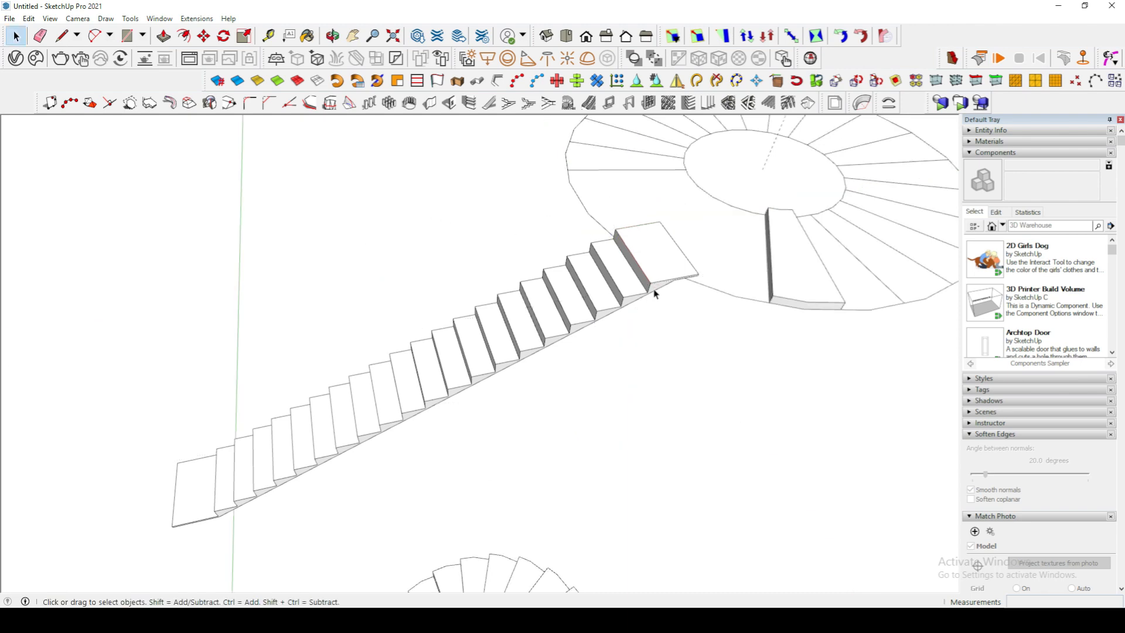
# Bend the remaining straight staircase by 360 degrees with TrueBend, curving it in the opposite direction to the first spiral.
pyautogui.click(588, 311)
pyautogui.scroll(6, 586, 346)
pyautogui.scroll(-3, 586, 344)
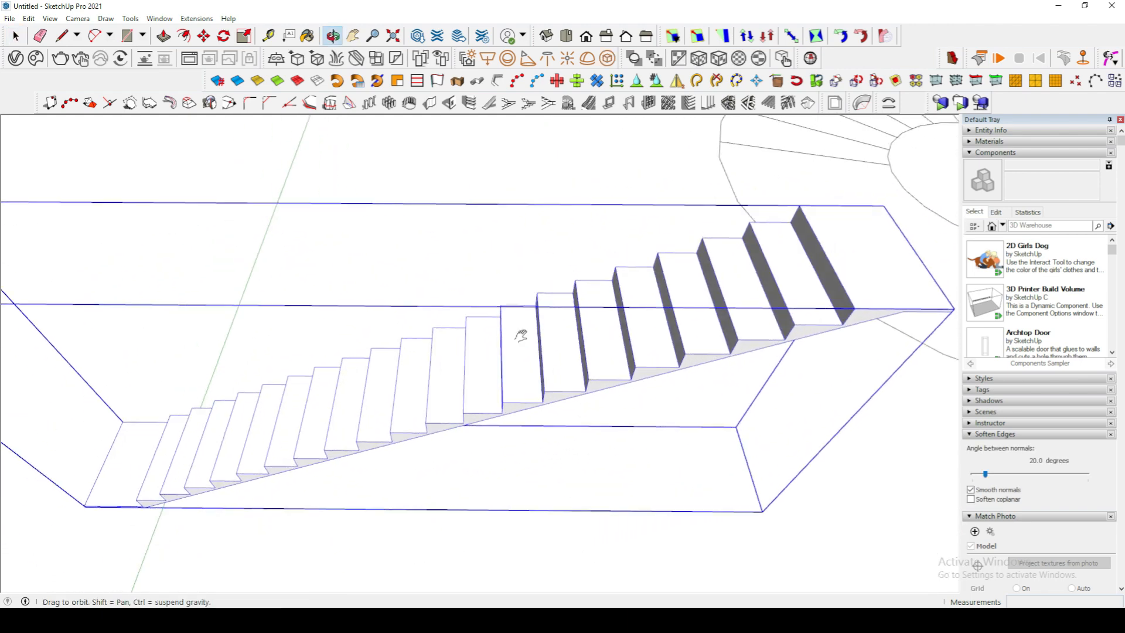
pyautogui.moveTo(522, 332); pyautogui.dragTo(566, 353, button='middle')
pyautogui.moveTo(557, 419); pyautogui.dragTo(510, 381, button='middle')
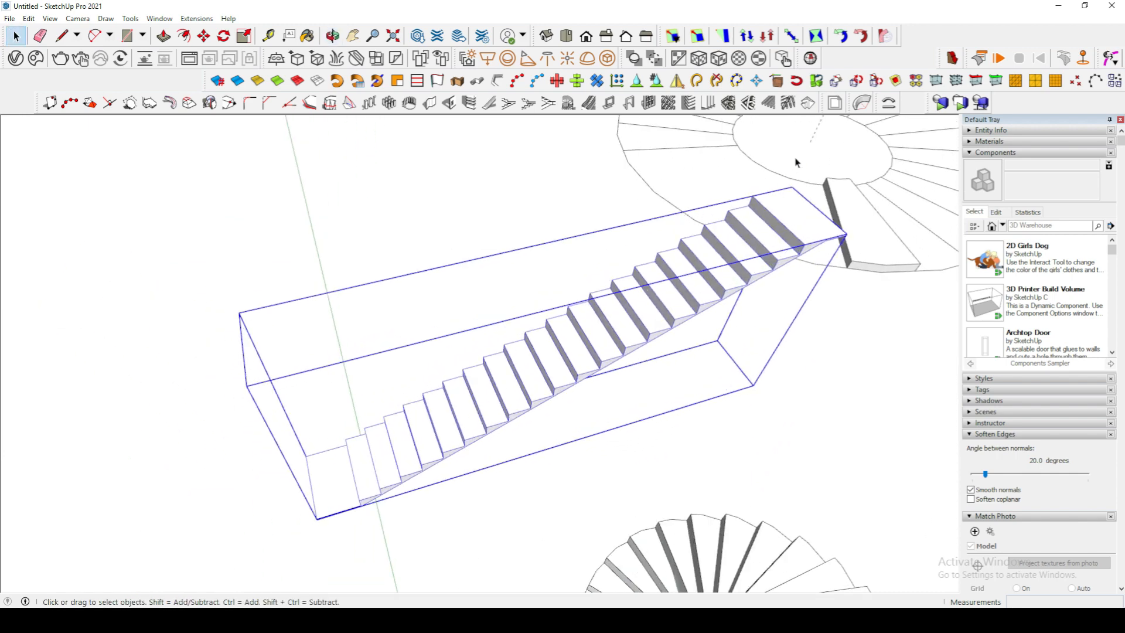
pyautogui.press('m')
pyautogui.moveTo(572, 396); pyautogui.dragTo(497, 400, button='middle')
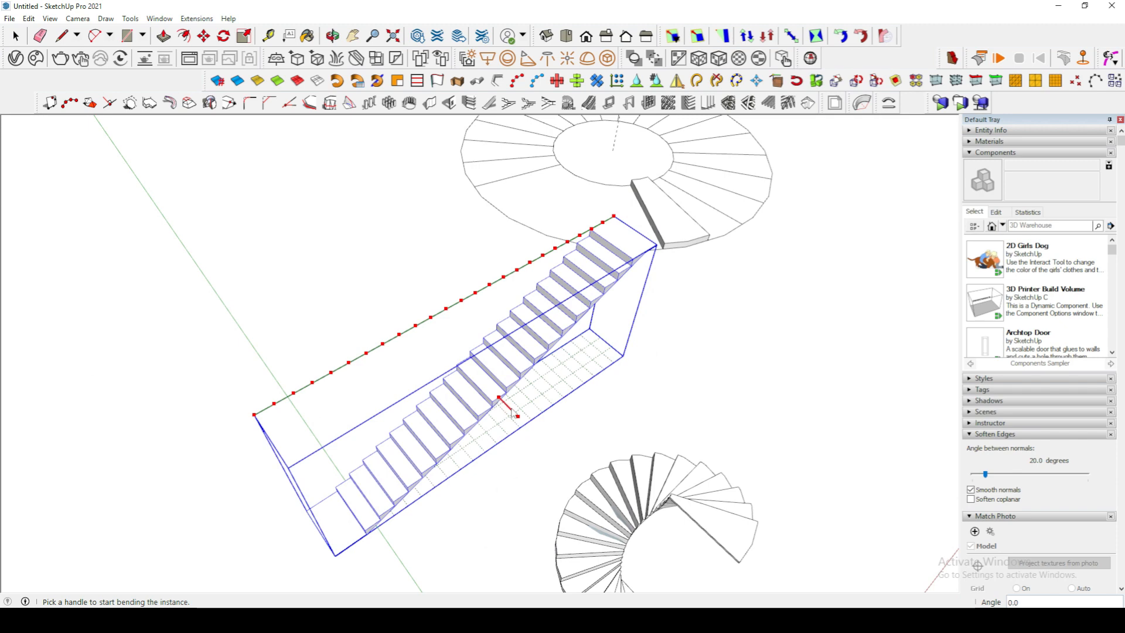
pyautogui.moveTo(518, 418); pyautogui.dragTo(436, 336)
pyautogui.write('360')
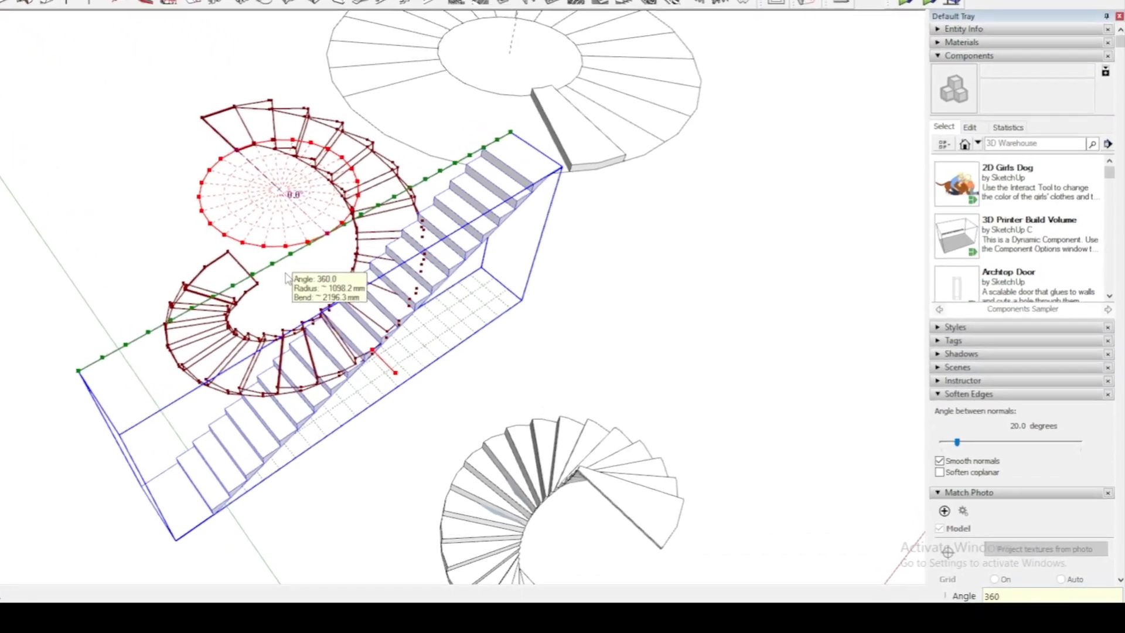
pyautogui.press('Return')
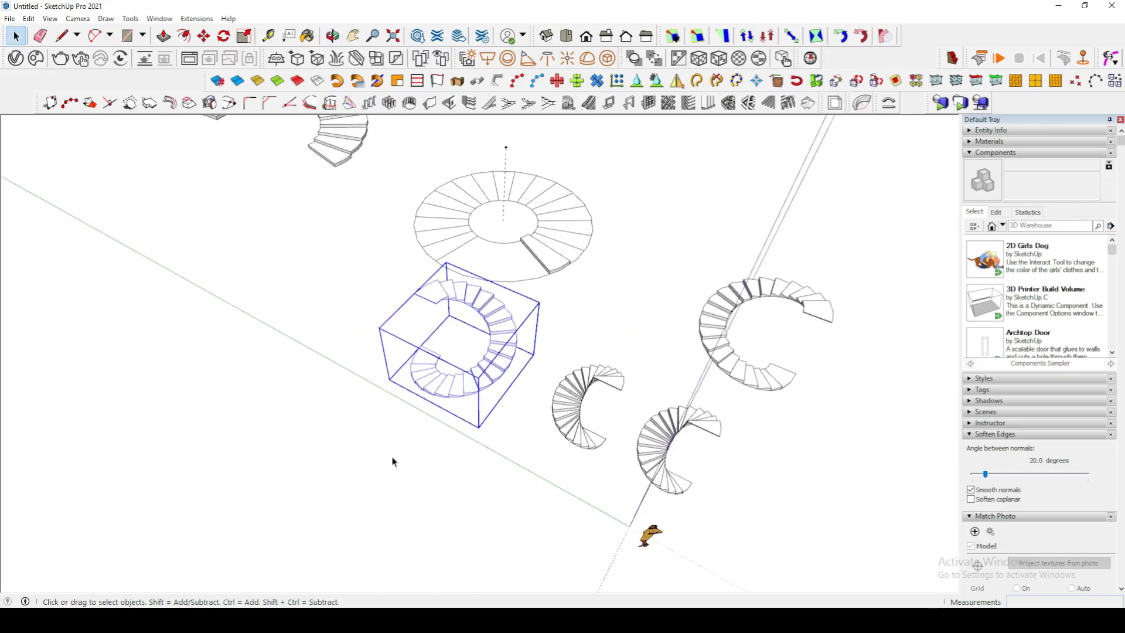
# Examine the bent spiral staircases and the radially divided ring from several angles.
pyautogui.moveTo(389, 460); pyautogui.dragTo(259, 367, button='middle')
pyautogui.moveTo(550, 419); pyautogui.dragTo(616, 472, button='middle')
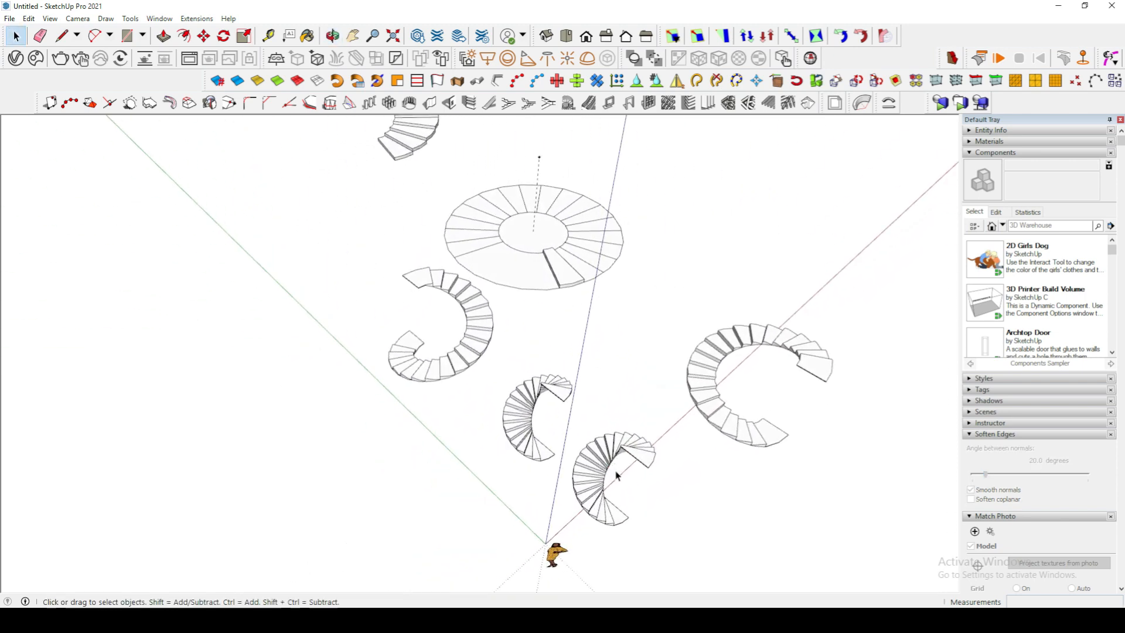
pyautogui.moveTo(645, 416)
pyautogui.mouseDown(button='middle')
pyautogui.moveTo(635, 425)
pyautogui.moveTo(673, 427)
pyautogui.moveTo(650, 410)
pyautogui.mouseUp(button='middle')
pyautogui.moveTo(445, 330); pyautogui.dragTo(680, 221, button='middle')
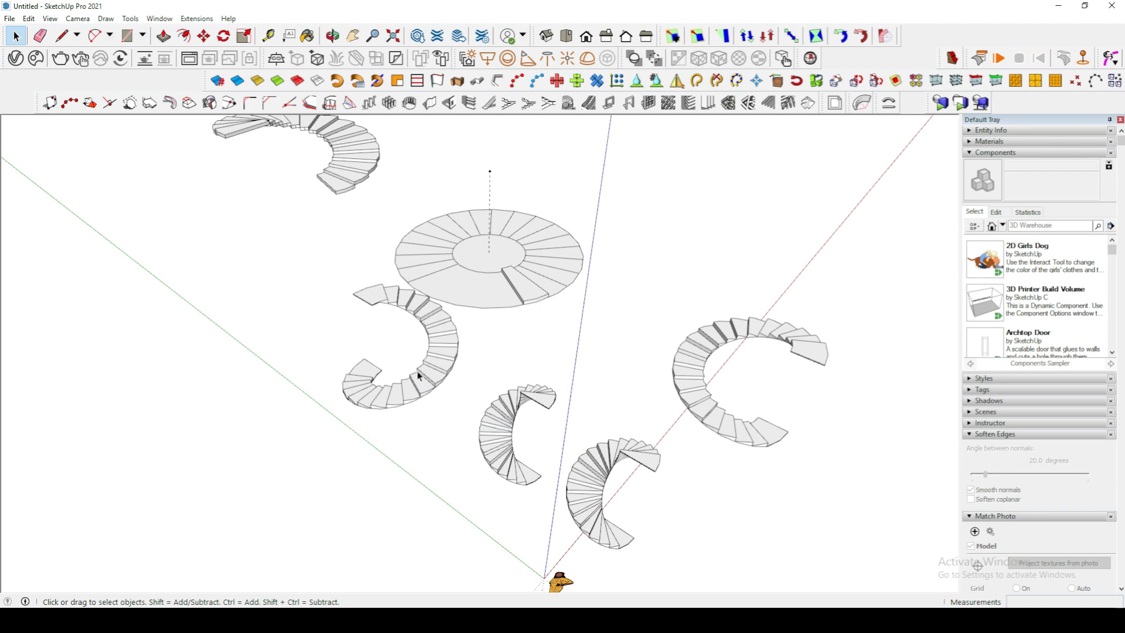
pyautogui.moveTo(425, 384); pyautogui.dragTo(541, 385, button='middle')
pyautogui.scroll(-3, 543, 385)
pyautogui.scroll(6, 686, 212)
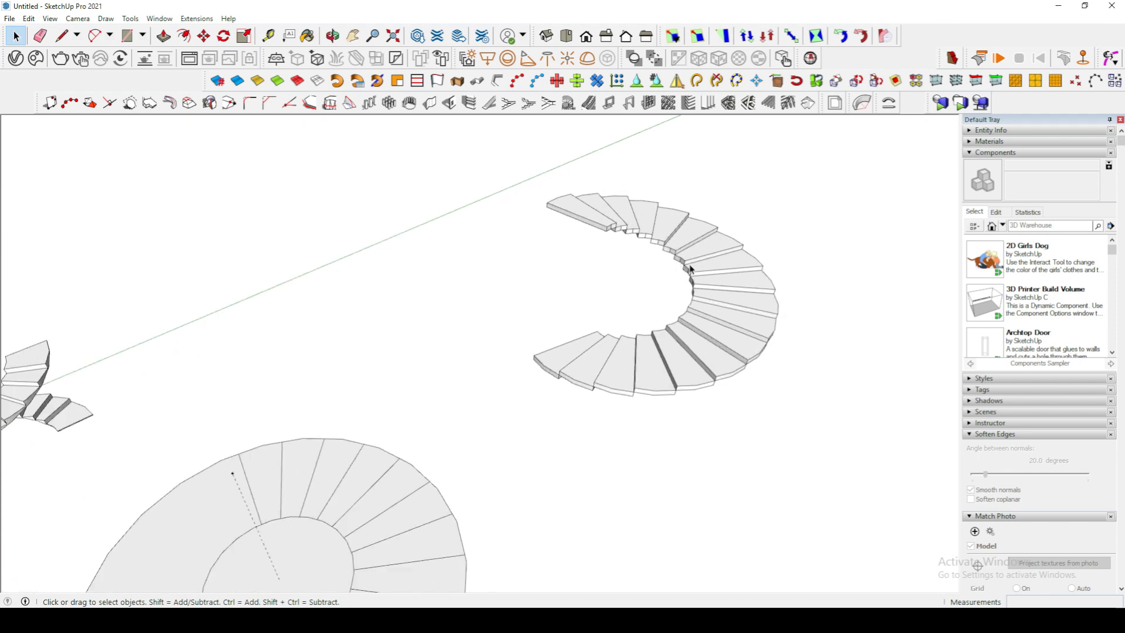
pyautogui.moveTo(690, 268); pyautogui.dragTo(592, 227, button='middle')
pyautogui.scroll(-4, 623, 450)
pyautogui.moveTo(624, 448); pyautogui.dragTo(721, 394, button='middle')
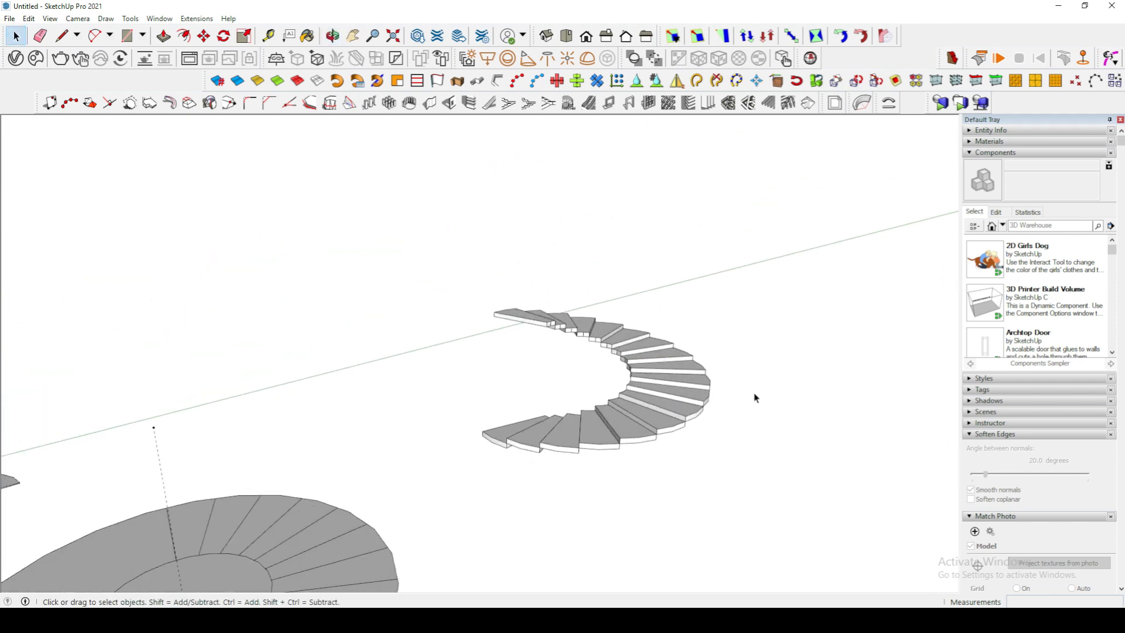
pyautogui.scroll(-3, 753, 396)
pyautogui.moveTo(586, 401); pyautogui.dragTo(663, 375, button='middle')
pyautogui.scroll(4, 451, 517)
pyautogui.moveTo(446, 519); pyautogui.dragTo(545, 459, button='middle')
pyautogui.scroll(-2, 447, 493)
pyautogui.scroll(1, 531, 406)
pyautogui.scroll(-4, 523, 428)
pyautogui.scroll(5, 523, 431)
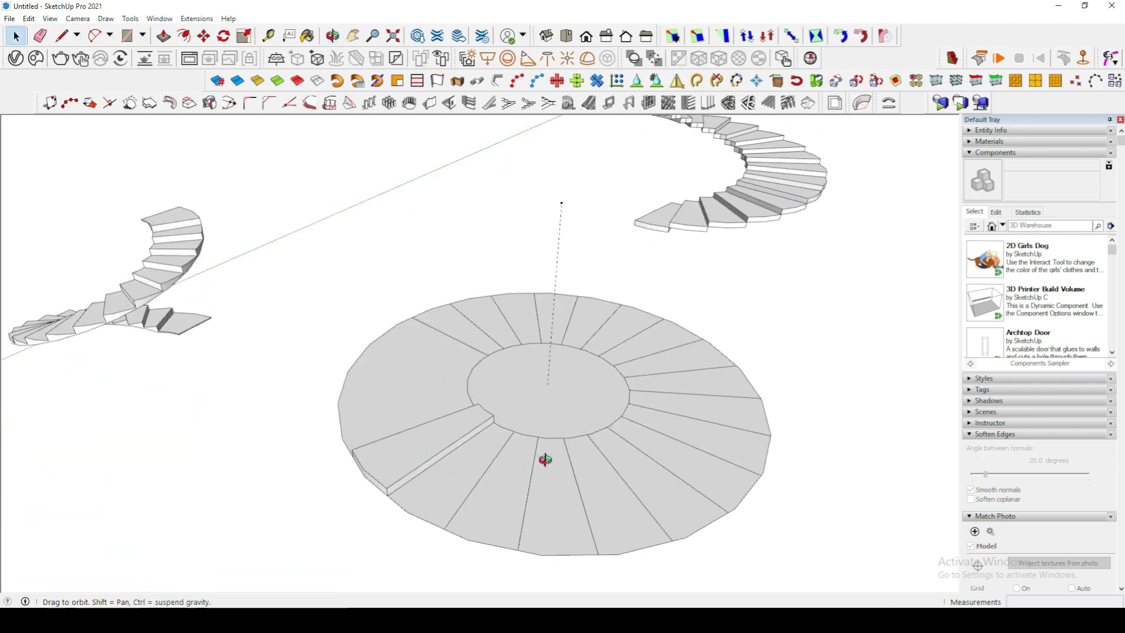
# Inspect the single raised tread on the radially divided ring up close.
pyautogui.click(449, 423)
pyautogui.moveTo(449, 423); pyautogui.dragTo(445, 448, button='middle')
pyautogui.scroll(3, 445, 448)
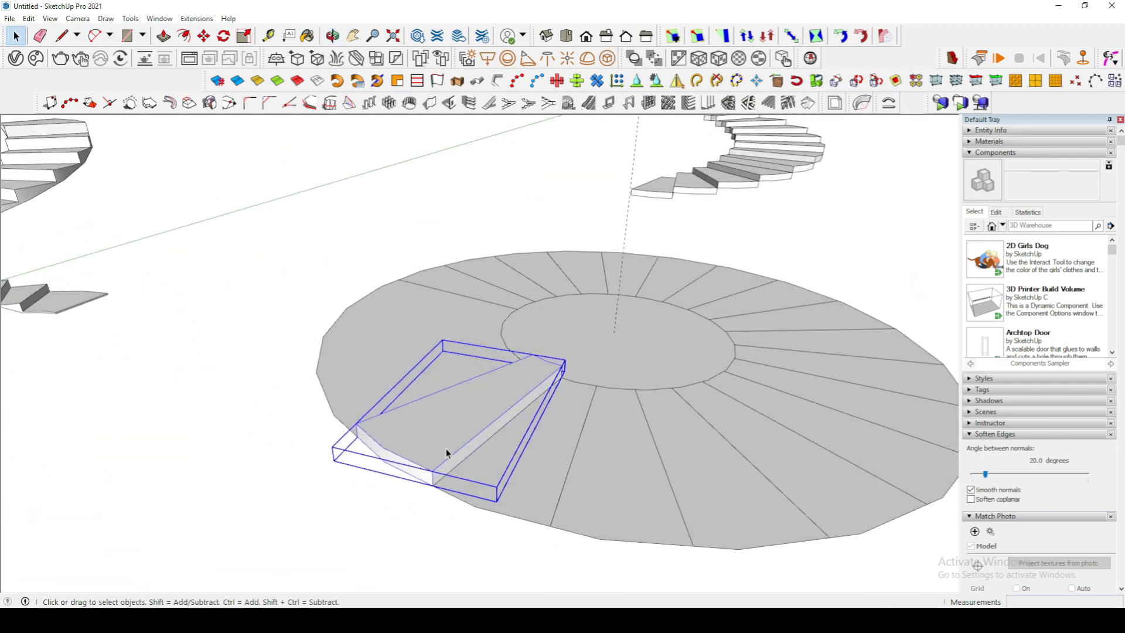
pyautogui.rightClick(468, 417)
pyautogui.click(289, 487)
pyautogui.click(289, 487)
pyautogui.moveTo(443, 406); pyautogui.dragTo(441, 463, button='middle')
pyautogui.scroll(-3, 441, 395)
pyautogui.click(443, 413)
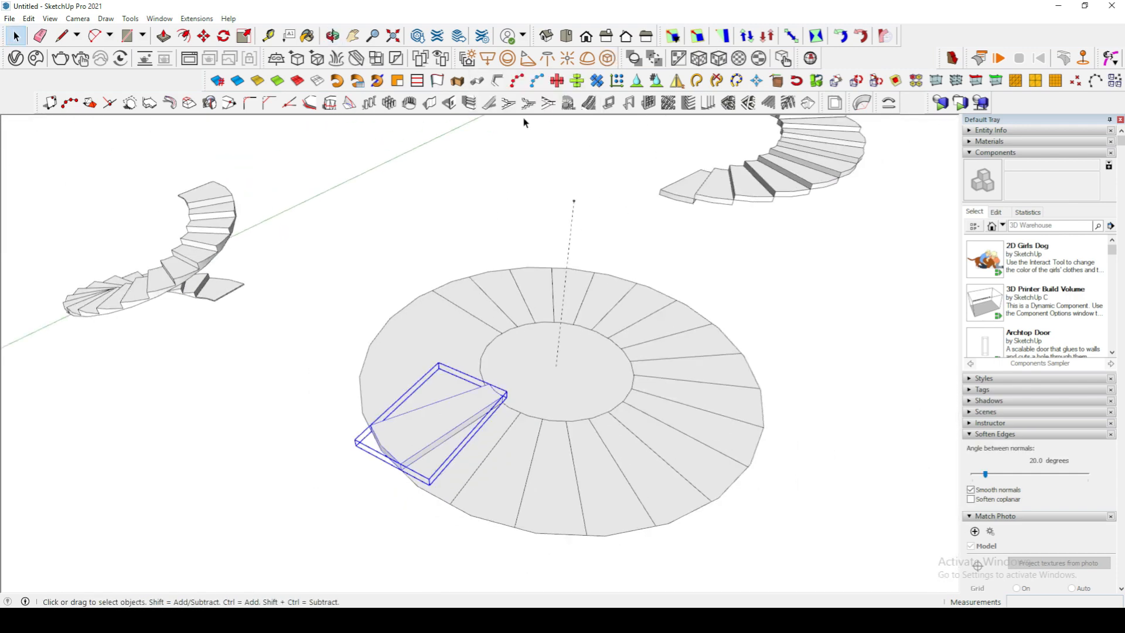
pyautogui.moveTo(37, 103)
pyautogui.mouseDown()
pyautogui.moveTo(3, 154)
pyautogui.moveTo(137, 164)
pyautogui.moveTo(37, 103)
pyautogui.mouseUp()
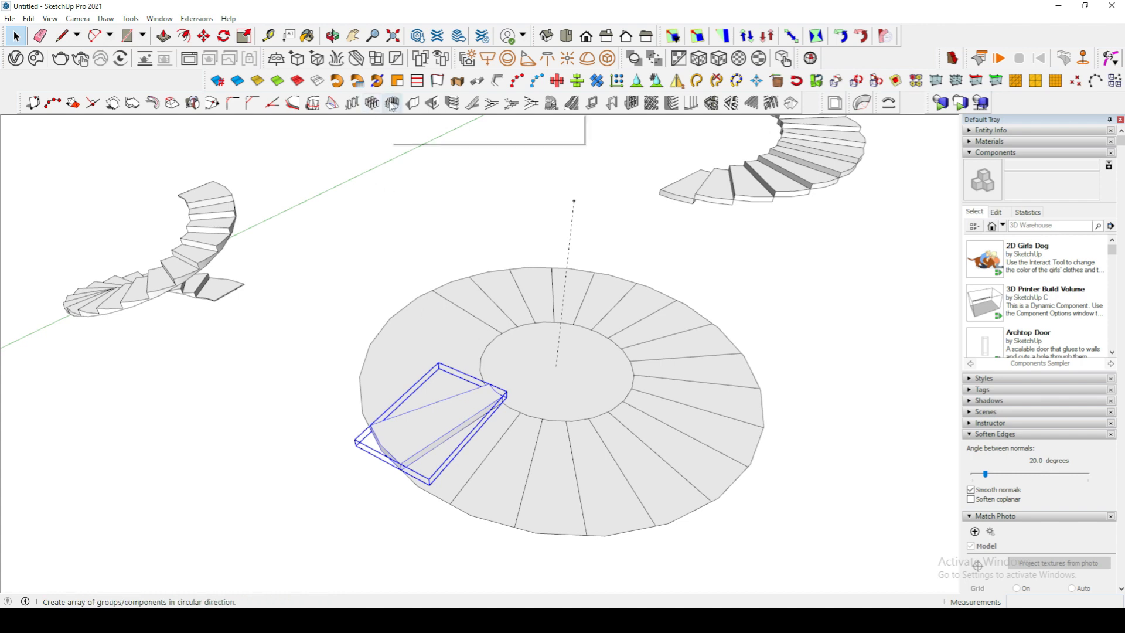
pyautogui.click(392, 103)
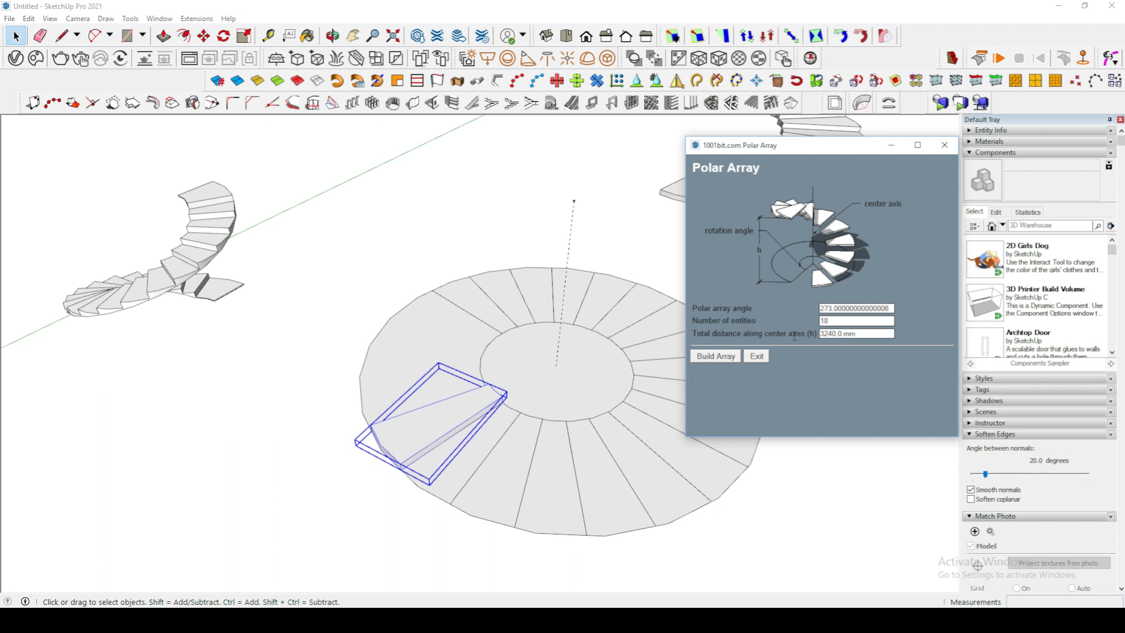
pyautogui.click(944, 145)
# Place a protractor guide through the ring's centre, measured from the raised tread's inner corner to the division line across the undivided gap.
pyautogui.scroll(5, 535, 357)
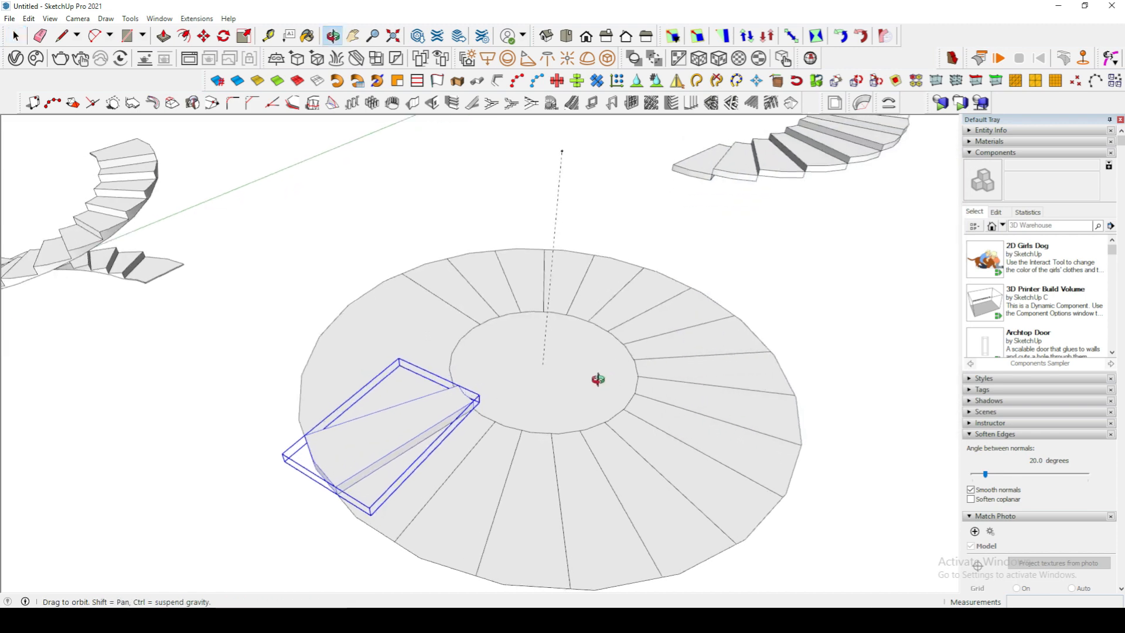
pyautogui.moveTo(534, 356); pyautogui.dragTo(480, 354, button='middle')
pyautogui.scroll(1, 481, 354)
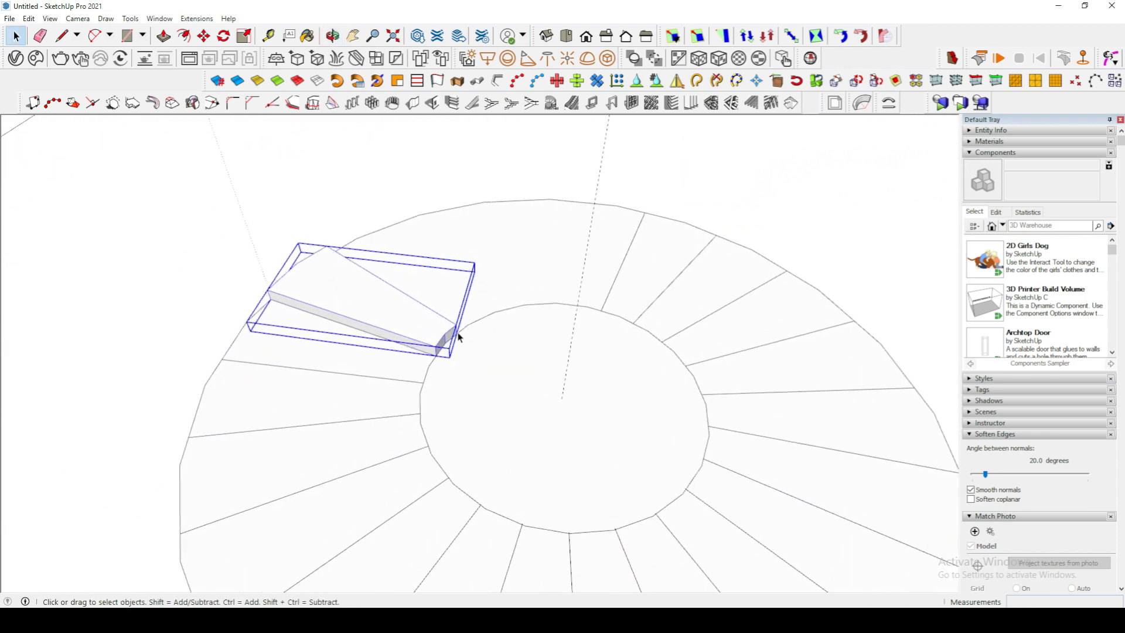
pyautogui.click(56, 299)
pyautogui.click(130, 18)
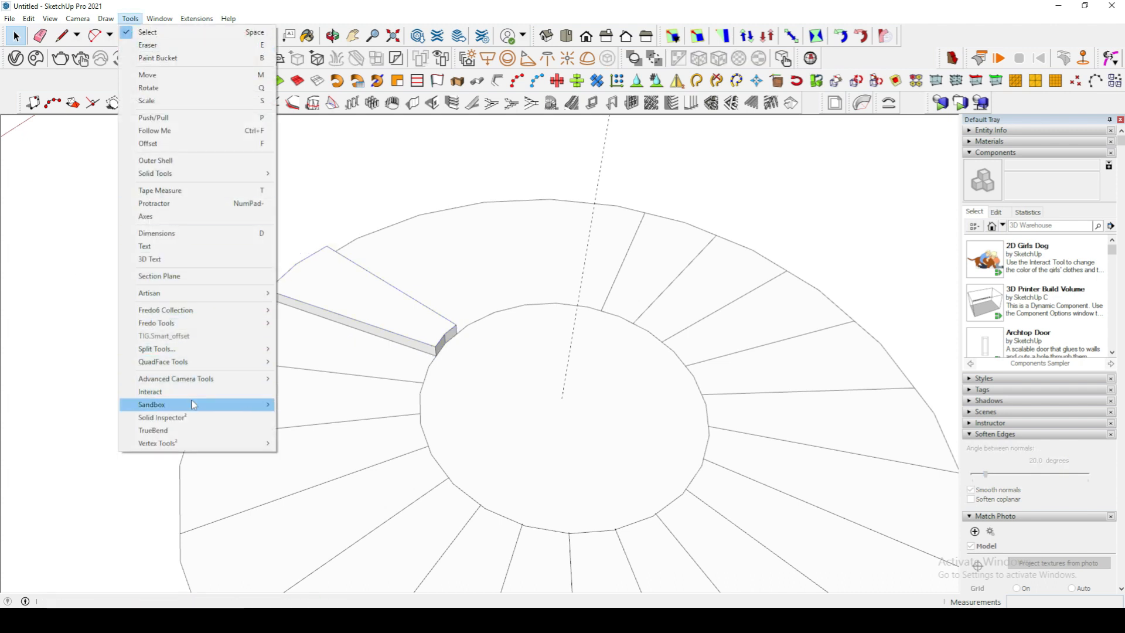
pyautogui.click(154, 203)
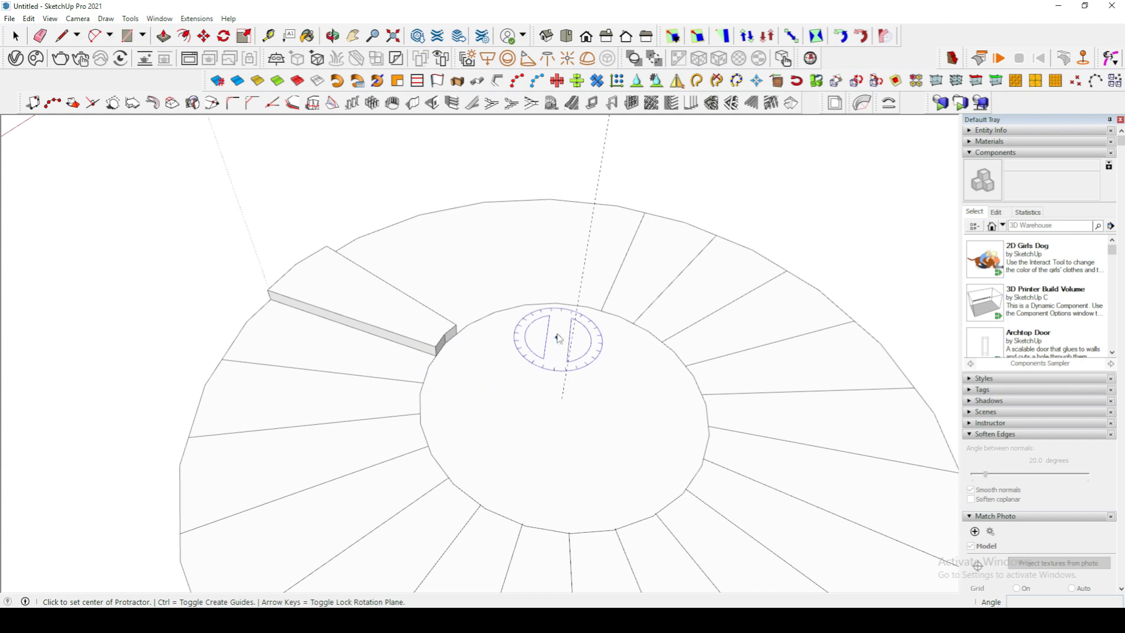
pyautogui.click(562, 398)
pyautogui.click(455, 333)
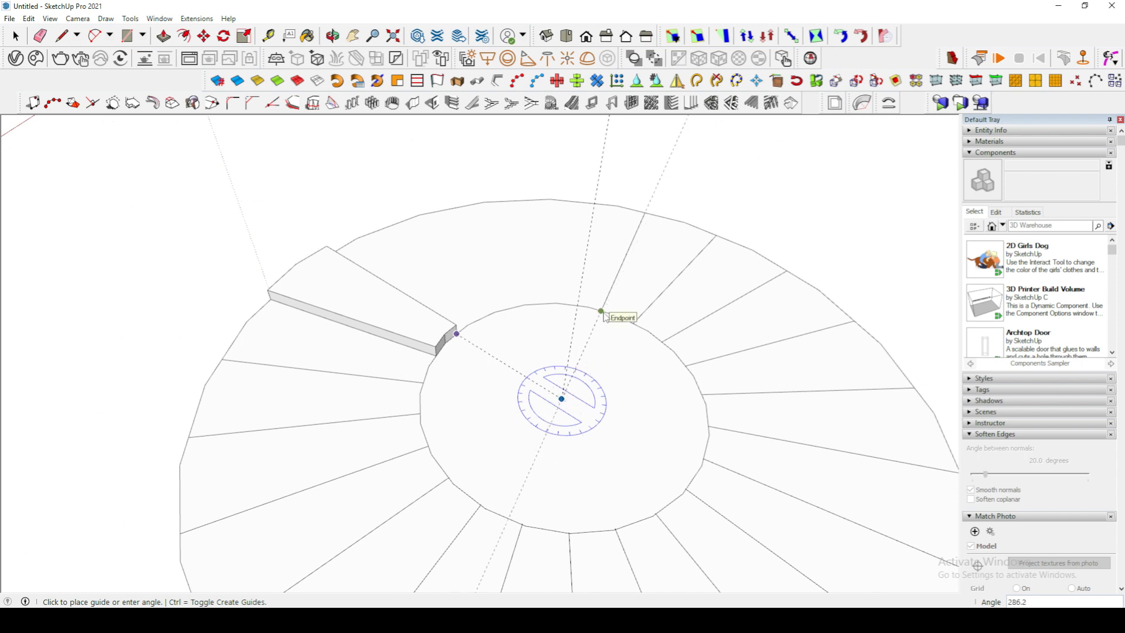
pyautogui.click(601, 311)
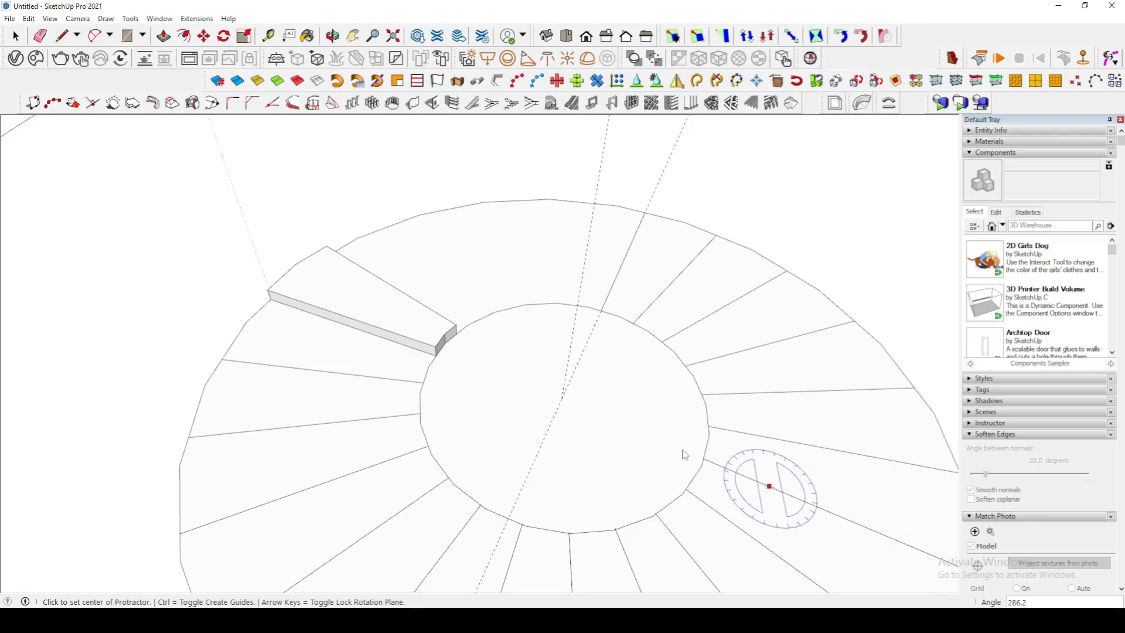
pyautogui.scroll(-5, 684, 454)
pyautogui.press('space')
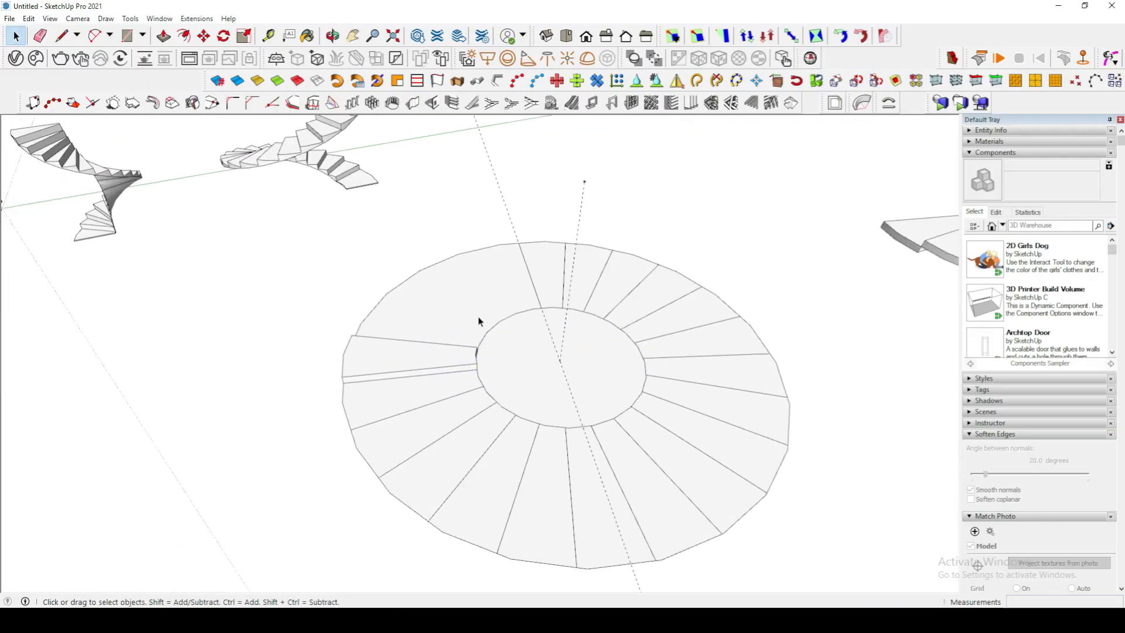
# Start a 1001bit Polar Array on the raised tread and set the polar array angle to 286.
pyautogui.scroll(3, 552, 312)
pyautogui.scroll(-3, 545, 329)
pyautogui.moveTo(544, 328); pyautogui.dragTo(545, 317, button='middle')
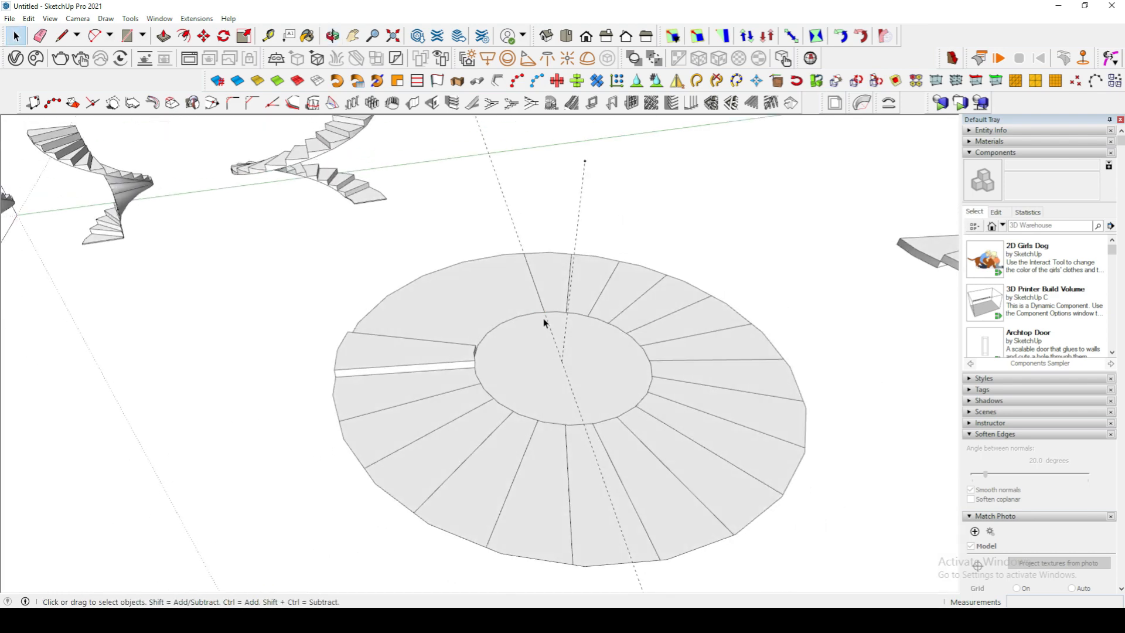
pyautogui.click(442, 351)
pyautogui.click(392, 104)
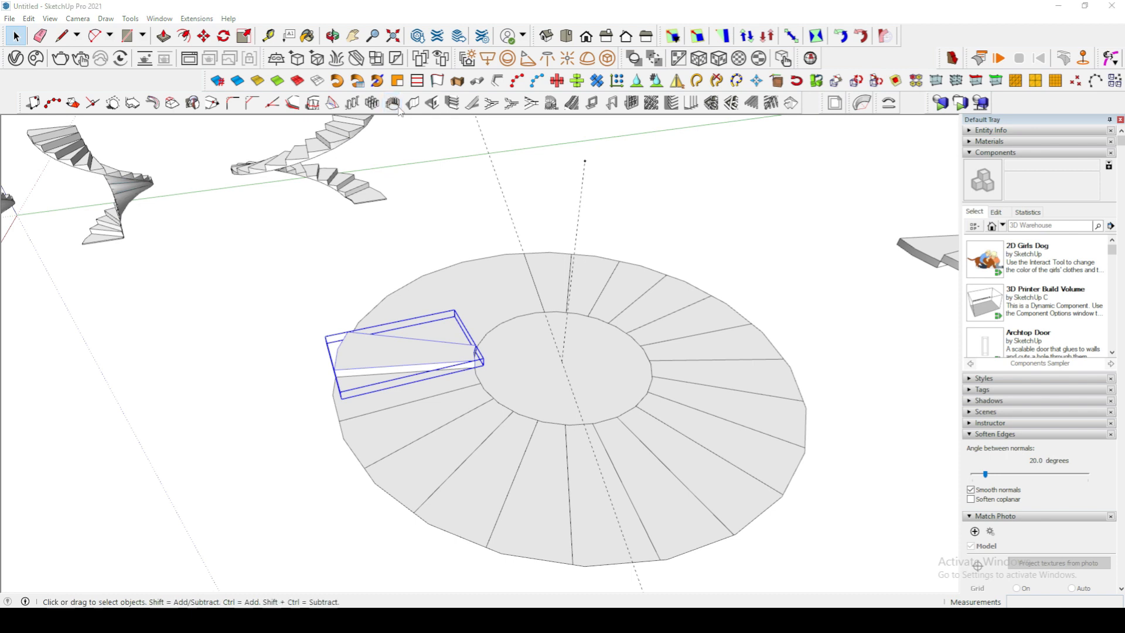
pyautogui.moveTo(889, 310); pyautogui.dragTo(817, 308)
pyautogui.write('2')
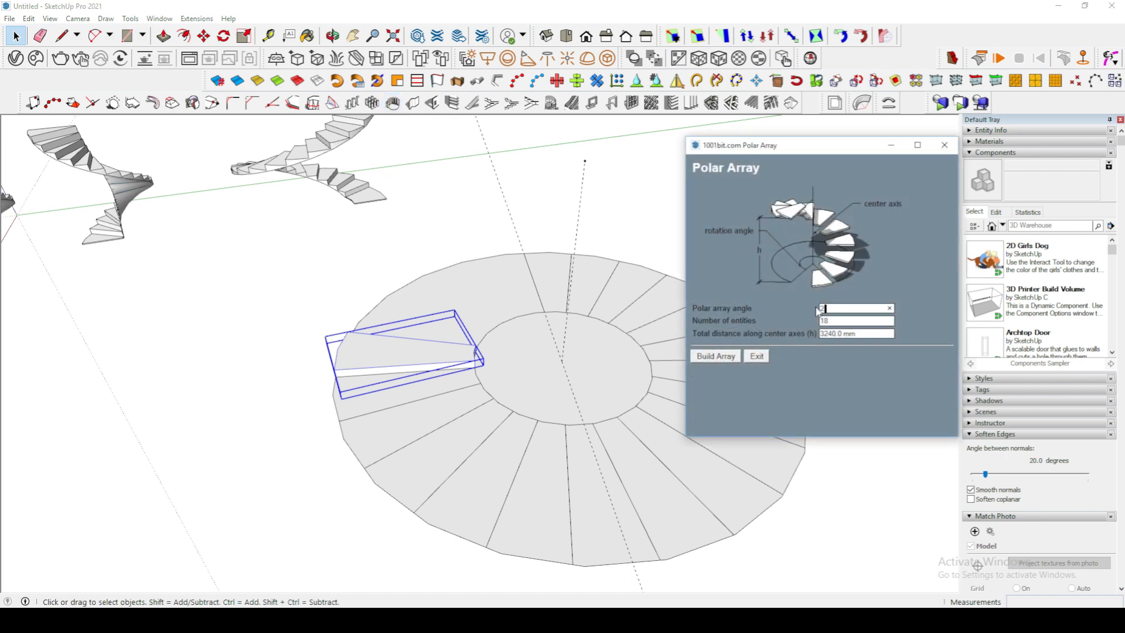
pyautogui.write('86')
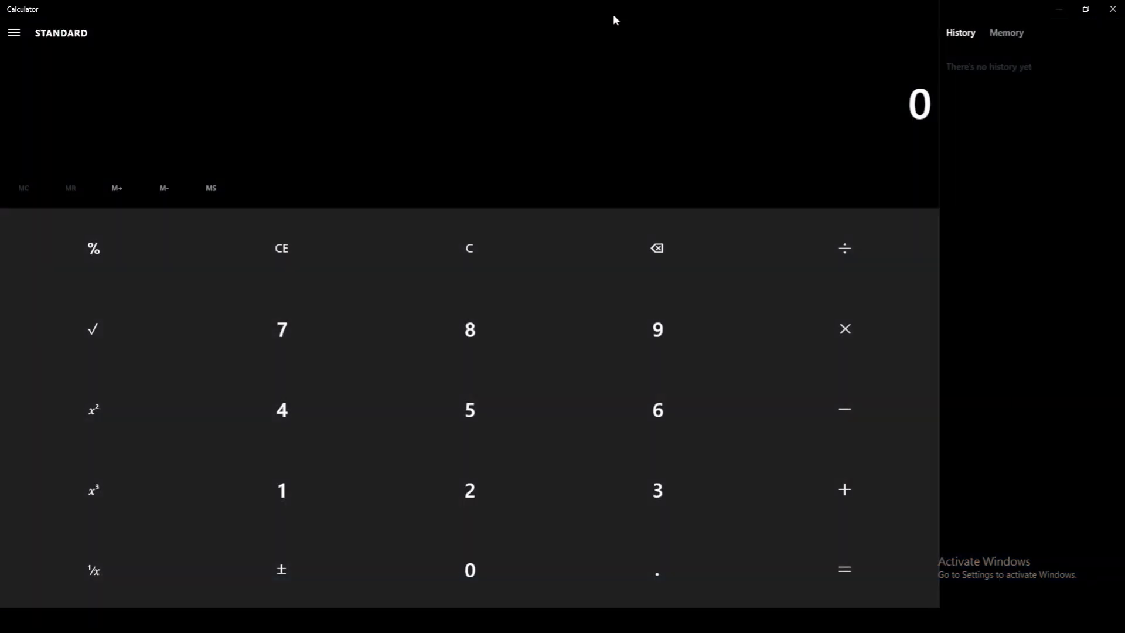
# Multiply 180 by 18 in Calculator to work out the total stair height, and close it.
pyautogui.moveTo(607, 9)
pyautogui.mouseDown()
pyautogui.moveTo(497, 51)
pyautogui.moveTo(346, 68)
pyautogui.mouseUp()
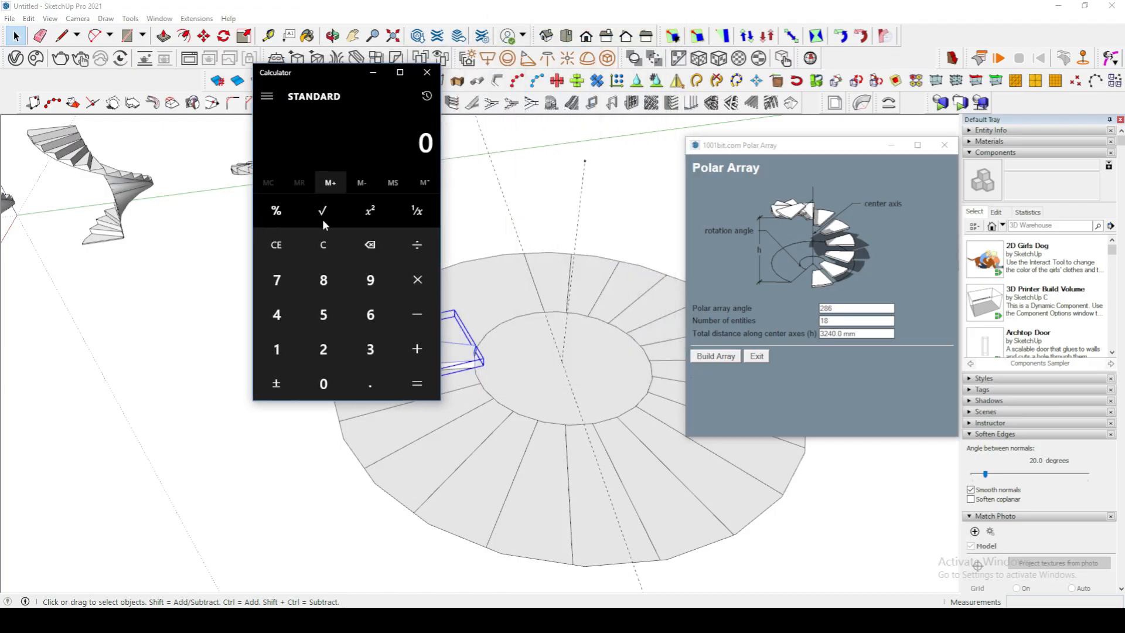
pyautogui.click(276, 349)
pyautogui.click(331, 281)
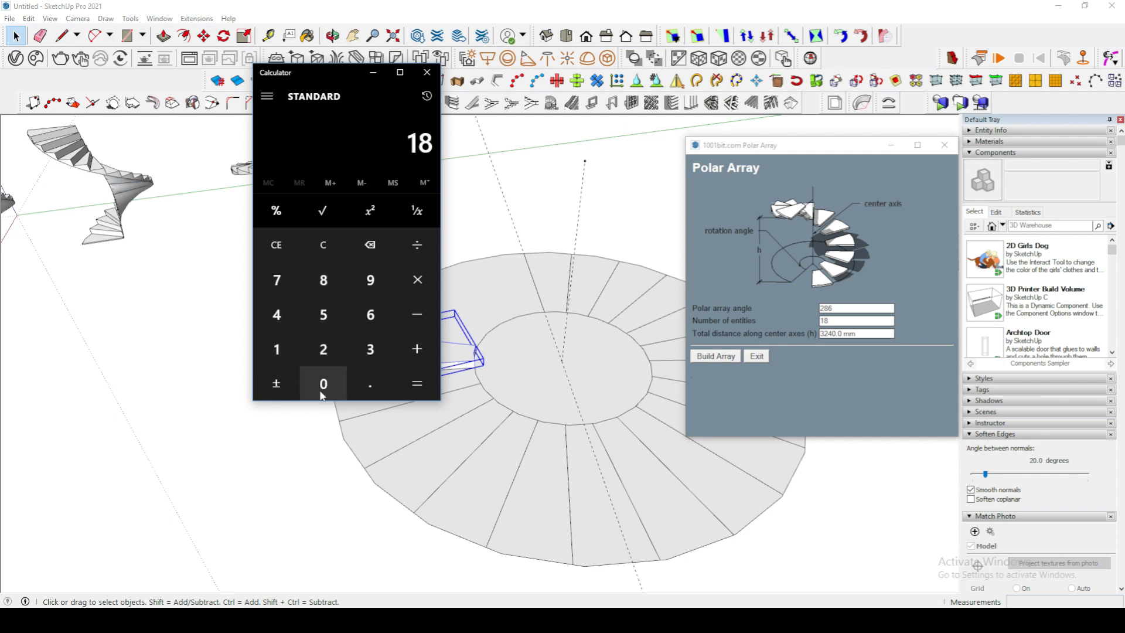
pyautogui.click(326, 384)
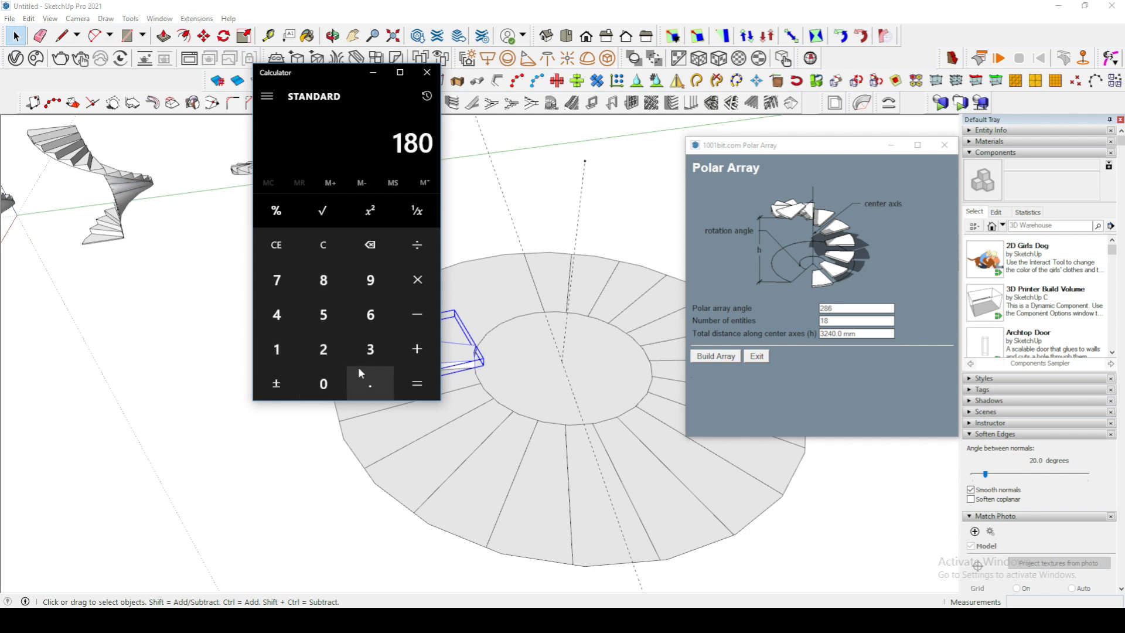
pyautogui.click(421, 291)
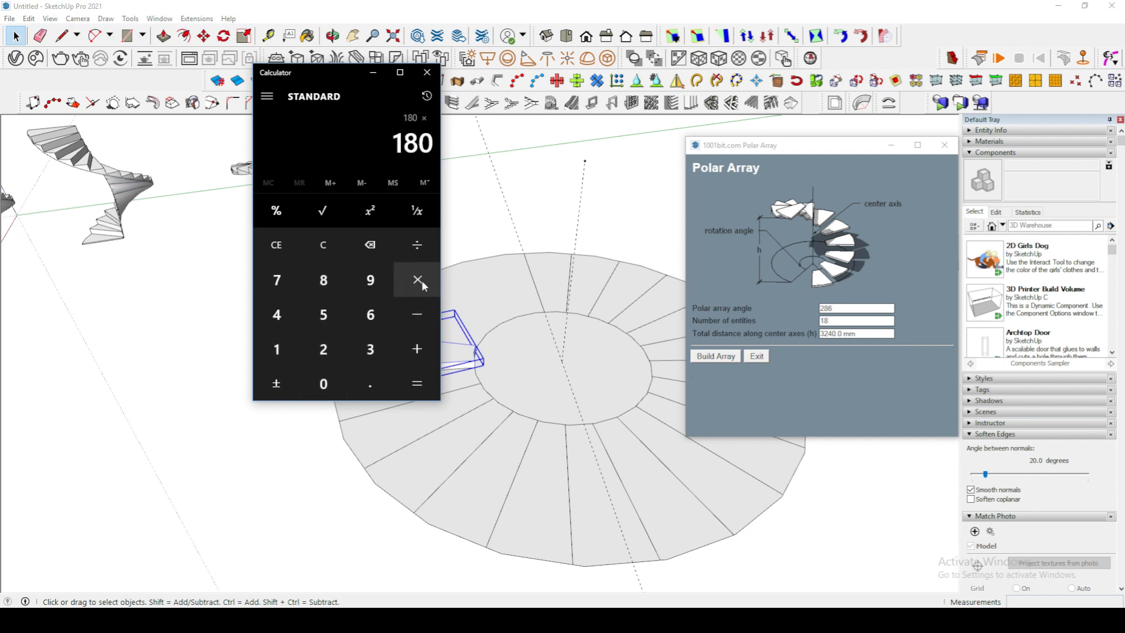
pyautogui.click(284, 346)
pyautogui.click(323, 281)
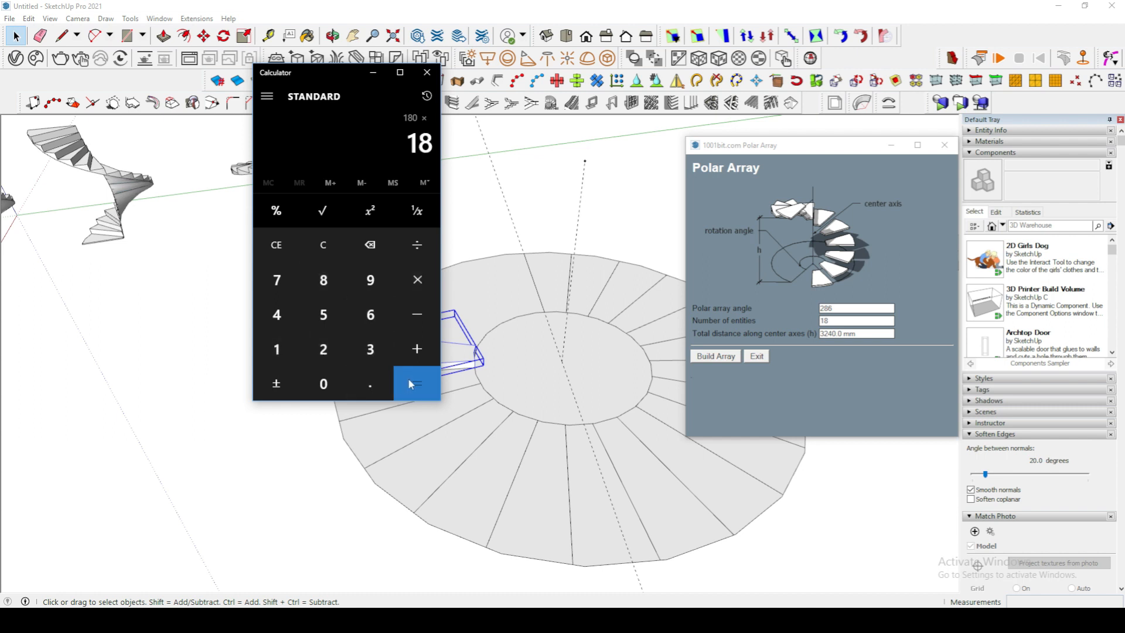
pyautogui.click(410, 384)
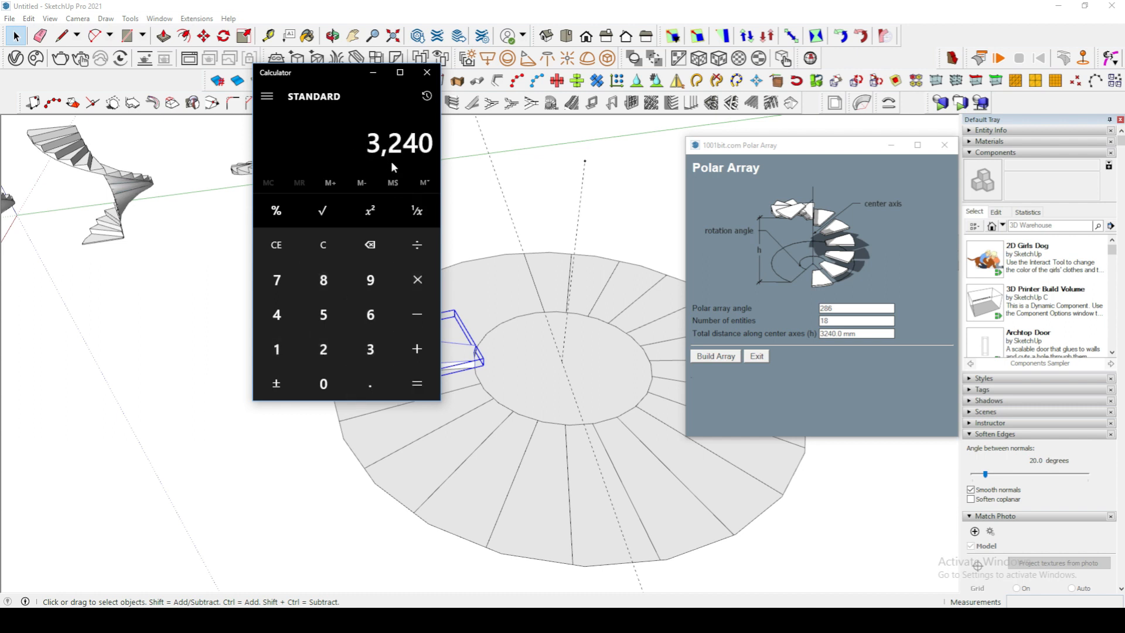
pyautogui.click(427, 72)
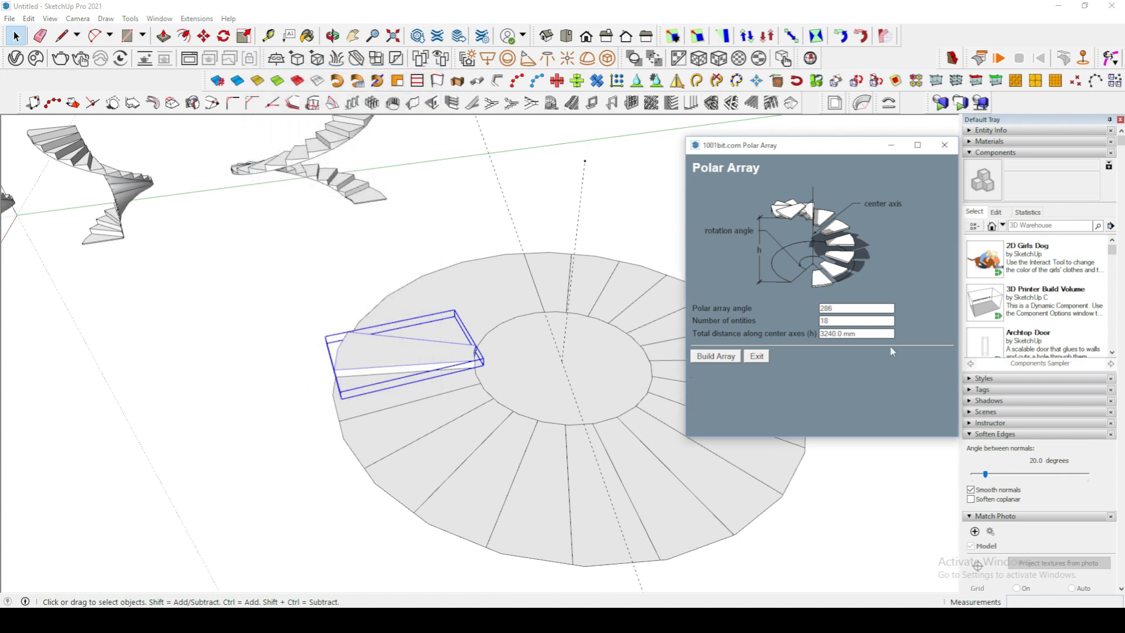
# Build the polar array of 18 treads over a total axis distance of 3240 mm, rotating about the vertical guide at the ring's centre.
pyautogui.tripleClick(838, 334)
pyautogui.moveTo(857, 334); pyautogui.dragTo(811, 336)
pyautogui.write('3240')
pyautogui.click(715, 357)
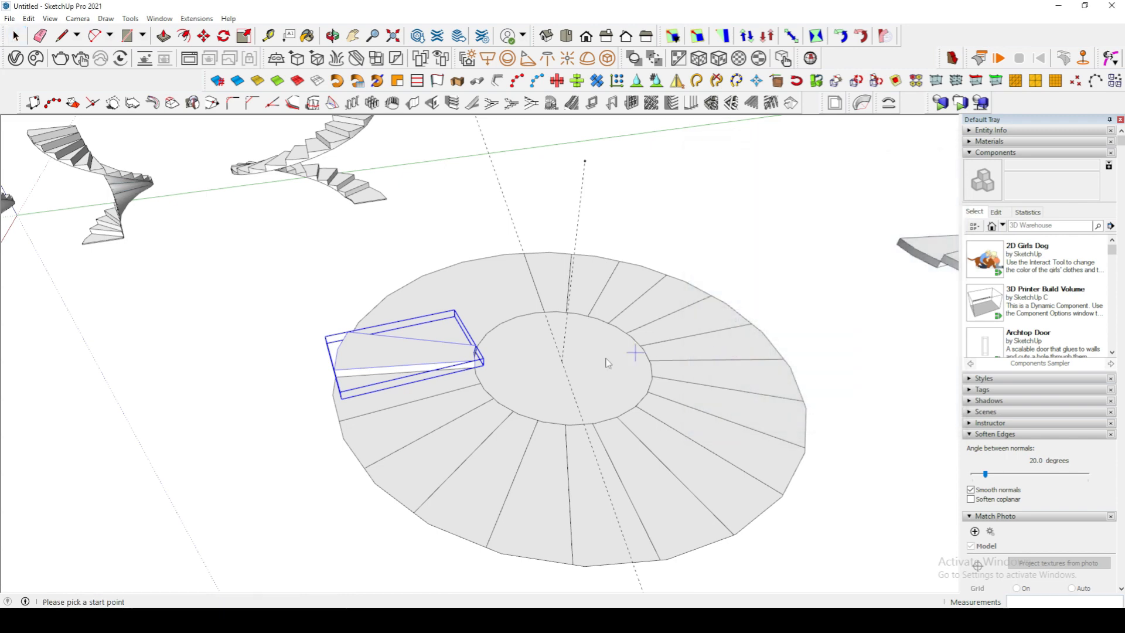
pyautogui.click(562, 362)
pyautogui.moveTo(531, 390); pyautogui.dragTo(630, 341, button='middle')
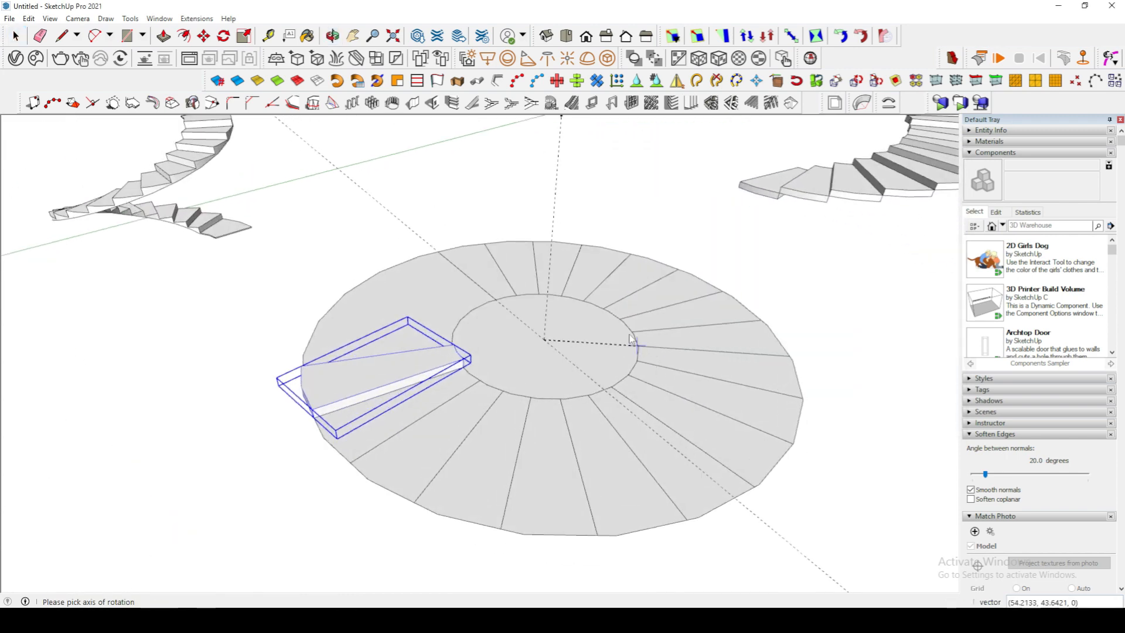
pyautogui.scroll(-2, 572, 174)
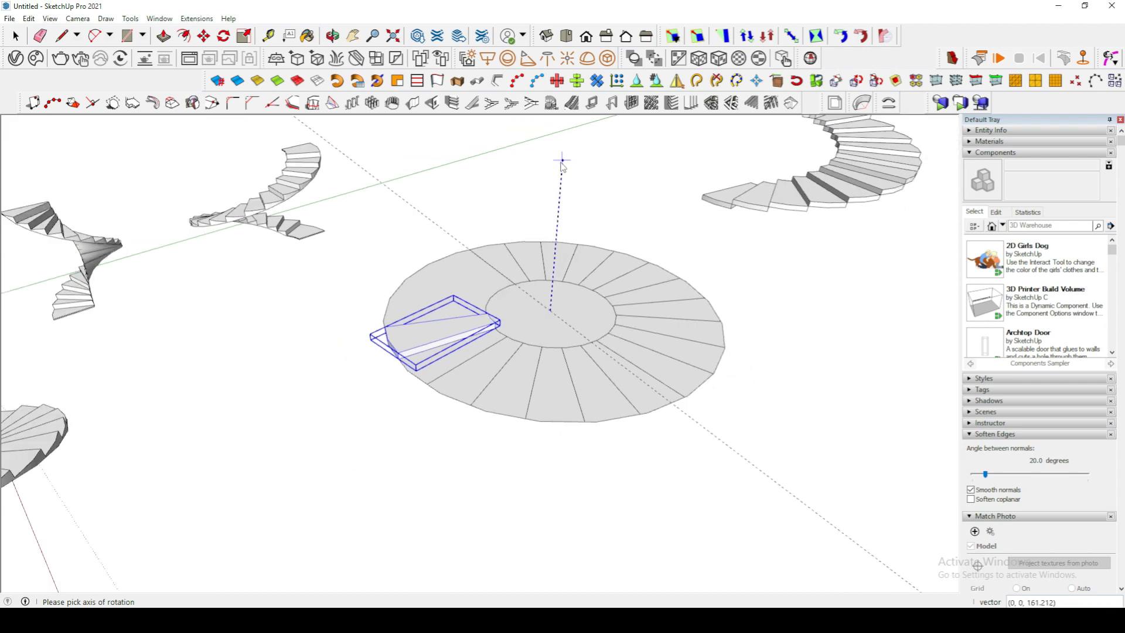
pyautogui.click(562, 161)
# Examine the new arrayed spiral staircase alongside the other staircases from several angles.
pyautogui.moveTo(557, 307); pyautogui.dragTo(533, 375, button='middle')
pyautogui.scroll(-3, 635, 375)
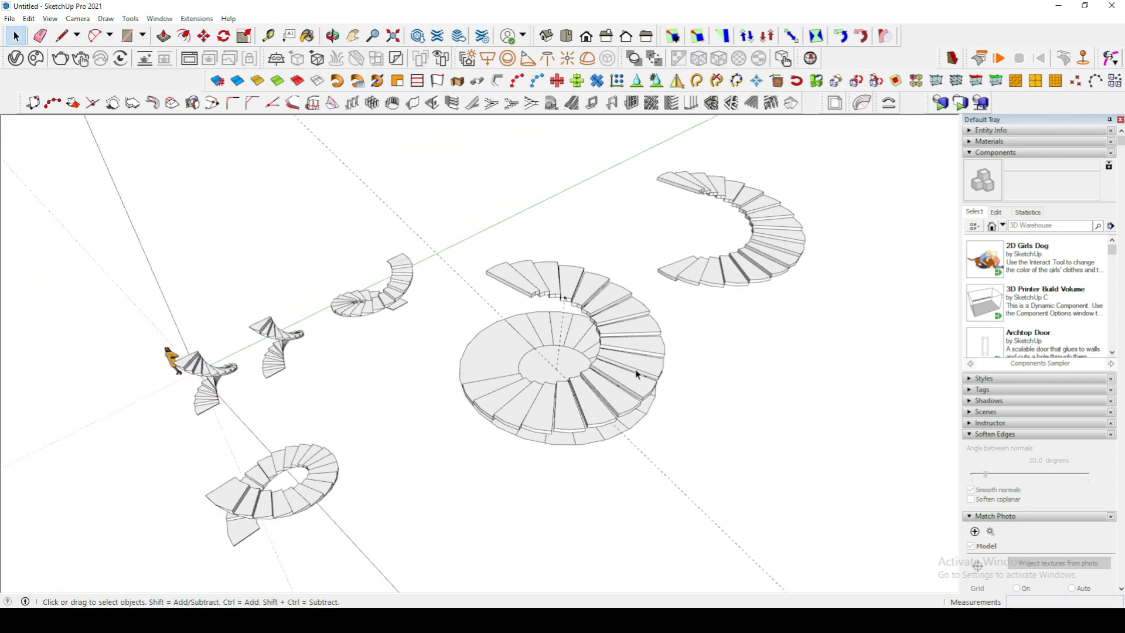
pyautogui.moveTo(635, 375); pyautogui.dragTo(514, 298, button='middle')
pyautogui.scroll(3, 579, 393)
pyautogui.moveTo(579, 393); pyautogui.dragTo(469, 383, button='middle')
pyautogui.scroll(6, 704, 353)
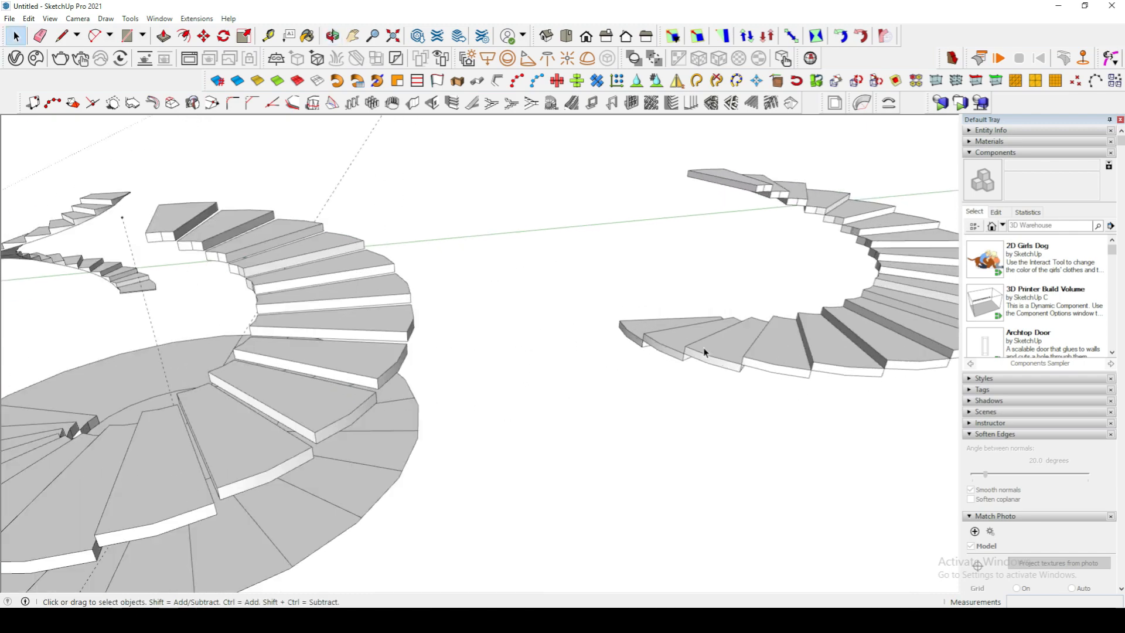
pyautogui.scroll(-6, 704, 354)
pyautogui.moveTo(704, 354); pyautogui.dragTo(545, 372, button='middle')
pyautogui.scroll(3, 598, 382)
pyautogui.keyDown('shift'); pyautogui.moveTo(545, 372); pyautogui.dragTo(490, 386, button='middle'); pyautogui.keyUp('shift')
pyautogui.scroll(-4, 510, 349)
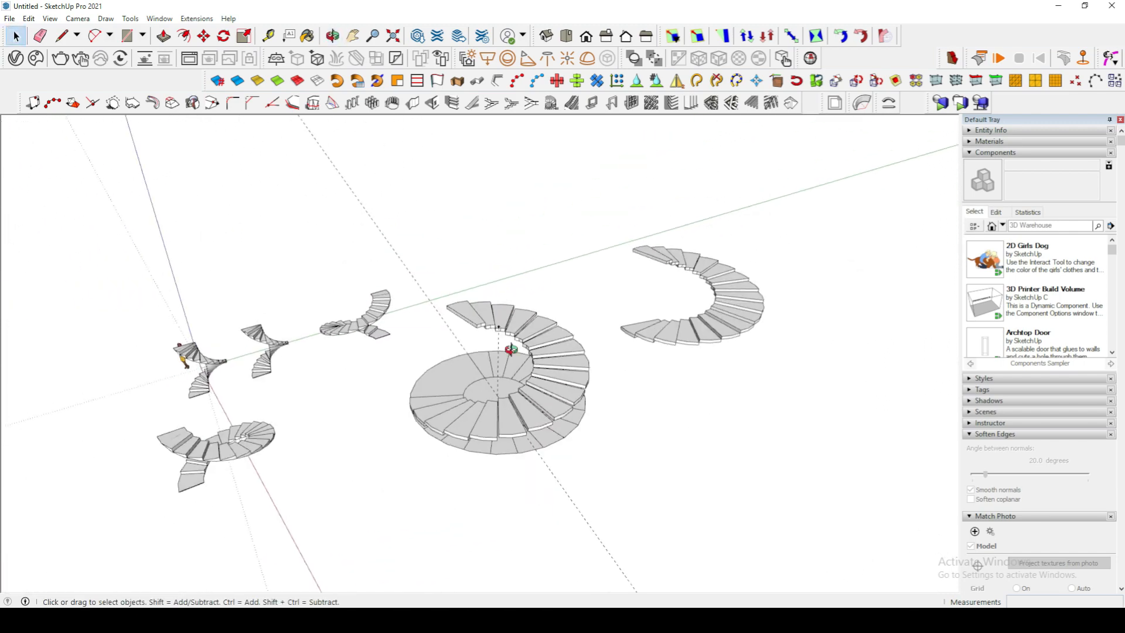
pyautogui.moveTo(510, 349); pyautogui.dragTo(576, 424, button='middle')
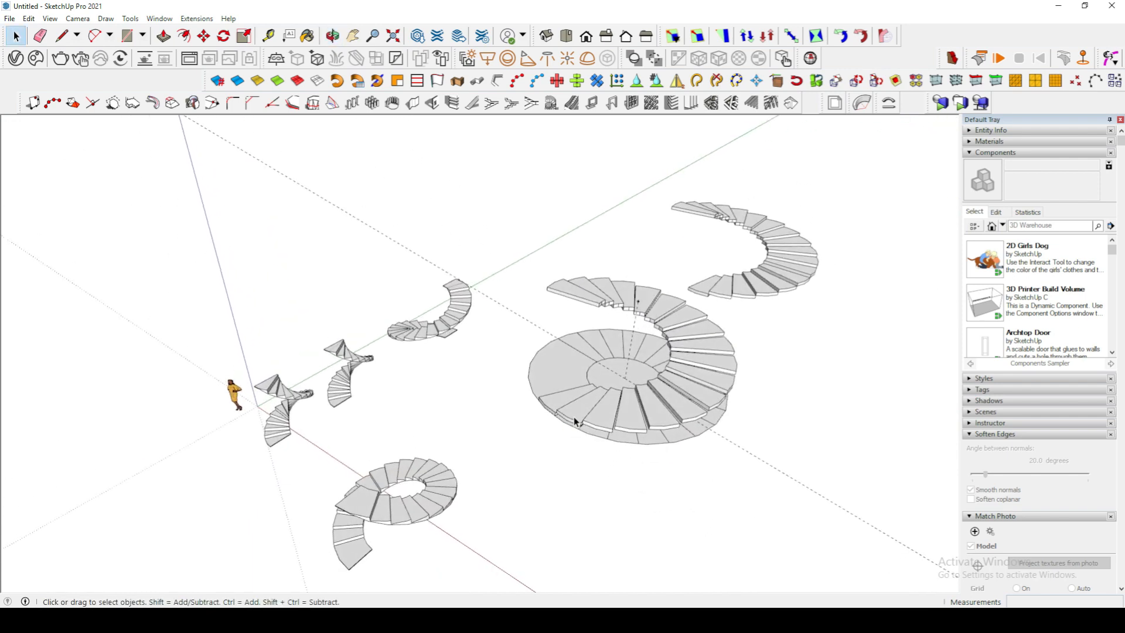